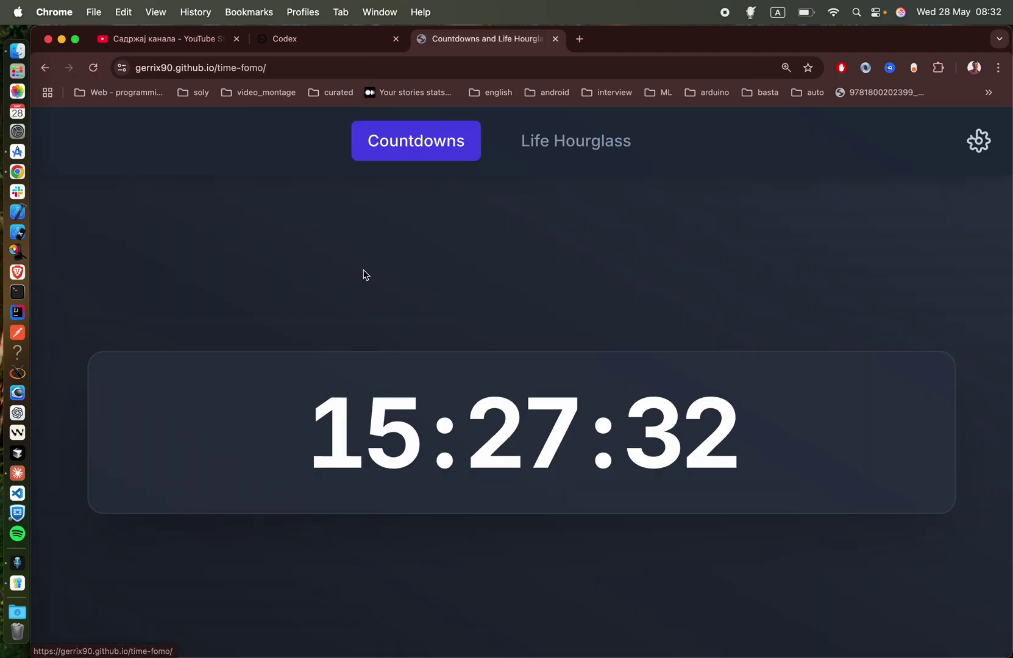
# Switch twice between the Life Hourglass and Countdowns views, then show the Codex page
pyautogui.click(575, 143)
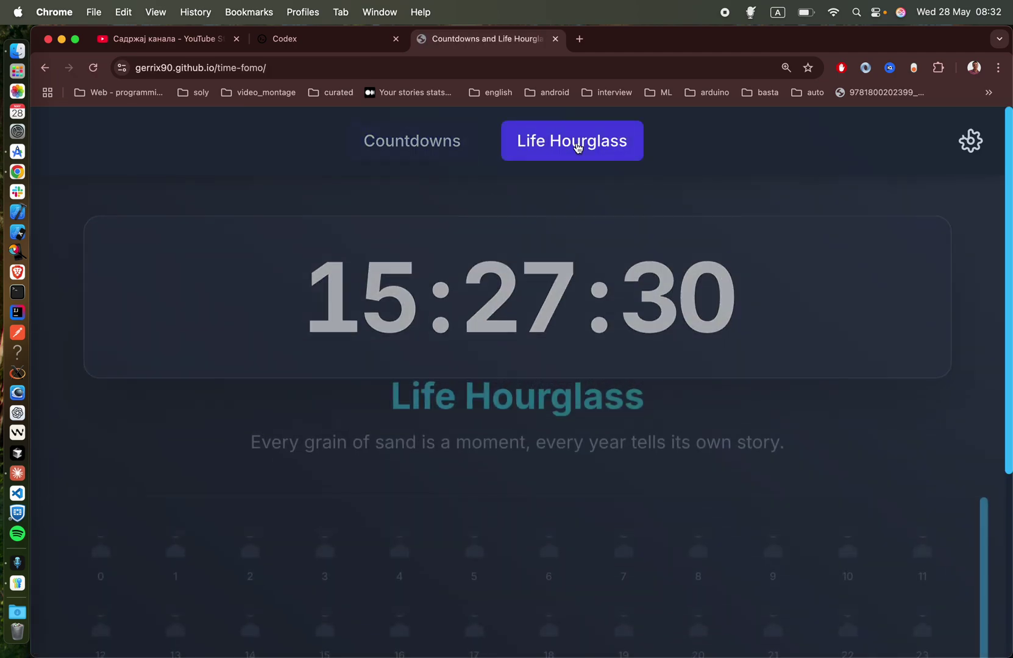
pyautogui.click(420, 143)
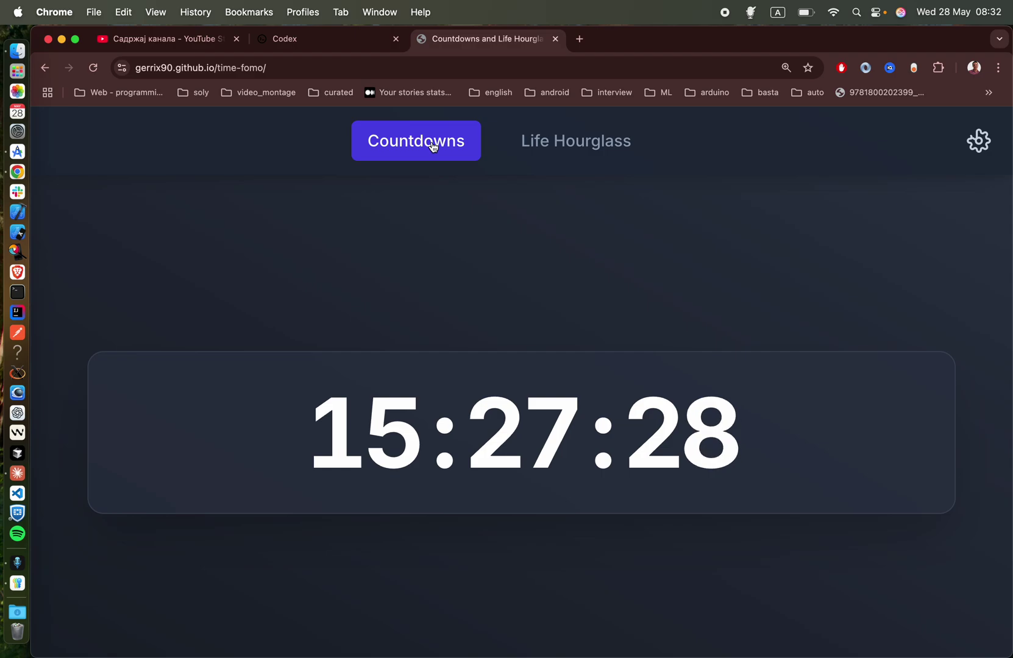
pyautogui.click(566, 143)
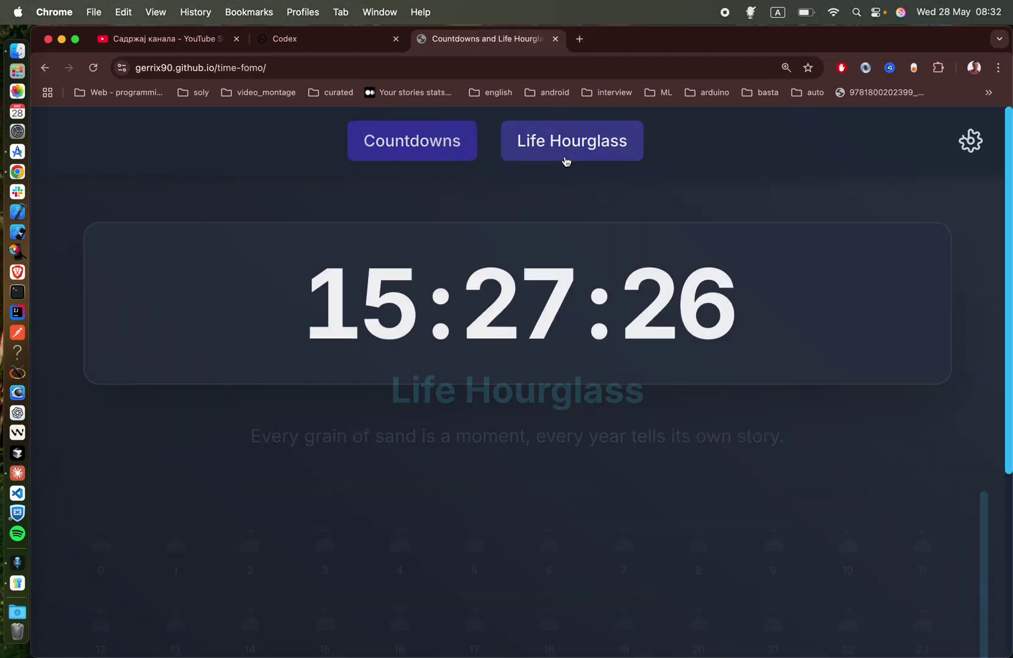
pyautogui.click(424, 143)
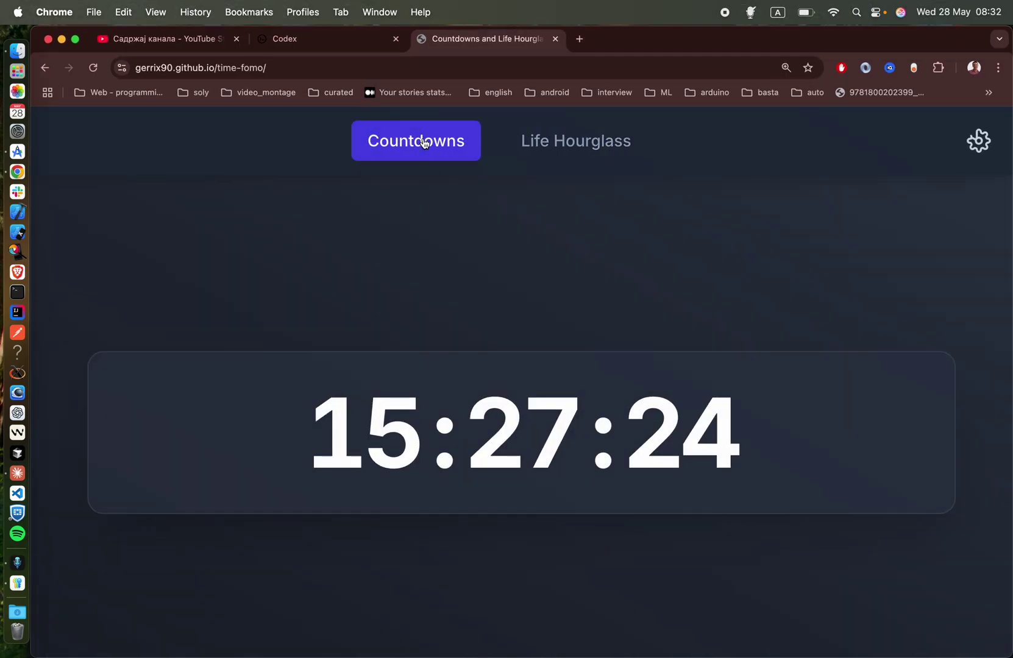
pyautogui.click(333, 39)
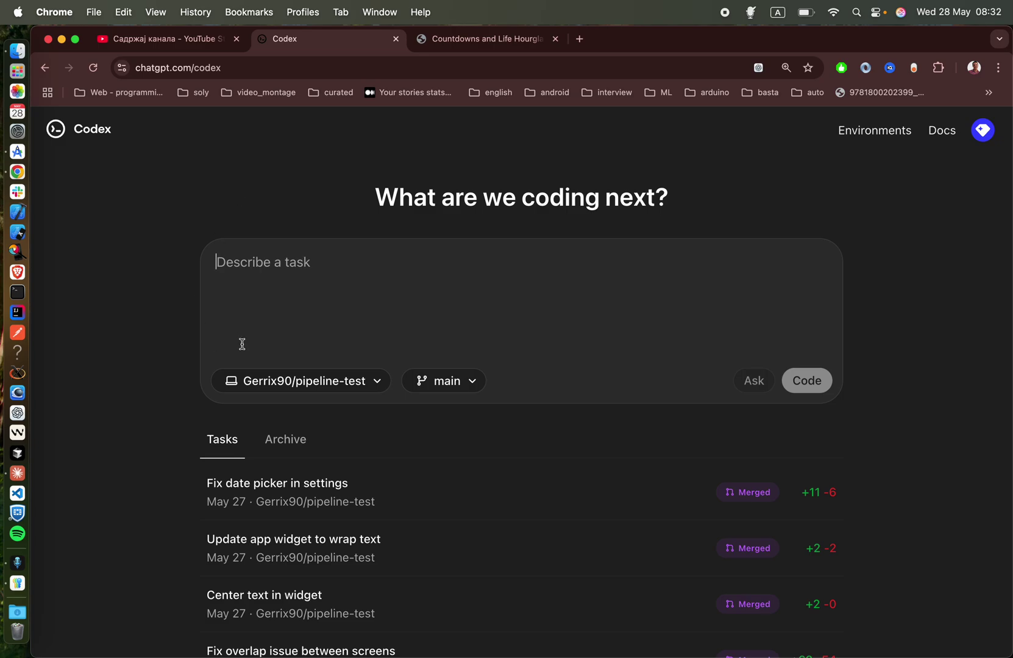
# Focus the Codex task box, then bring forward the emulator showing the 15:50 home-screen widget
pyautogui.click(400, 255)
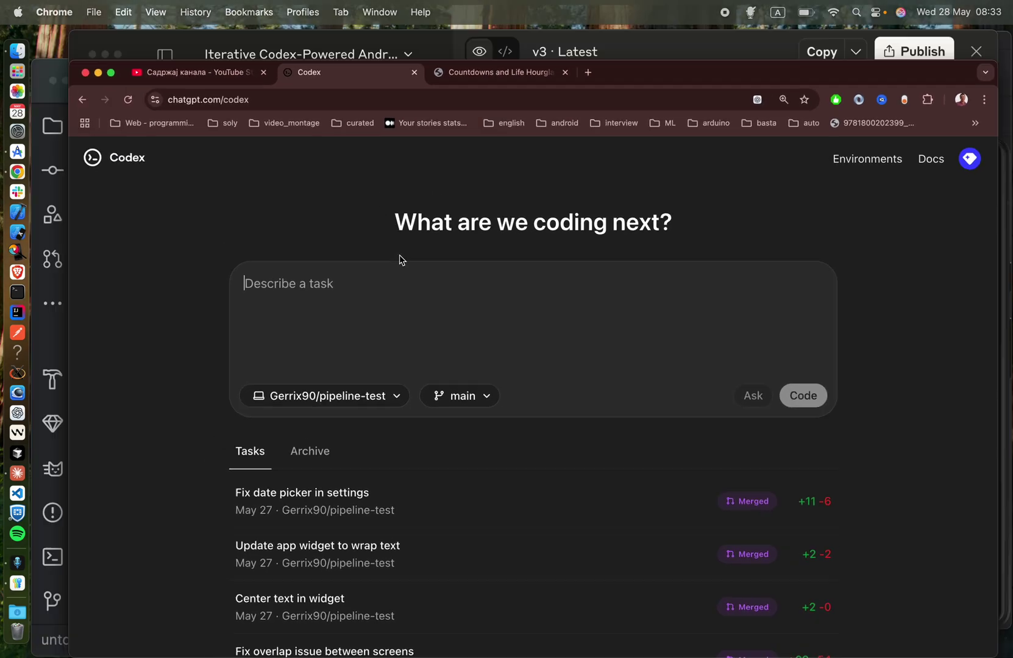
pyautogui.hotkey('ctrl', 'Up')
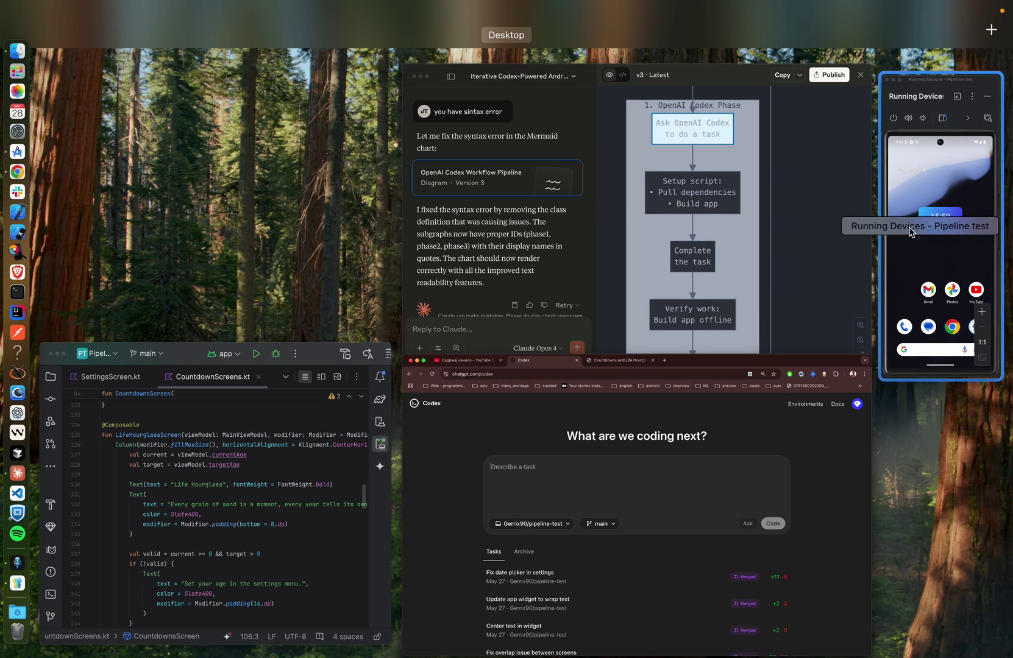
pyautogui.click(948, 249)
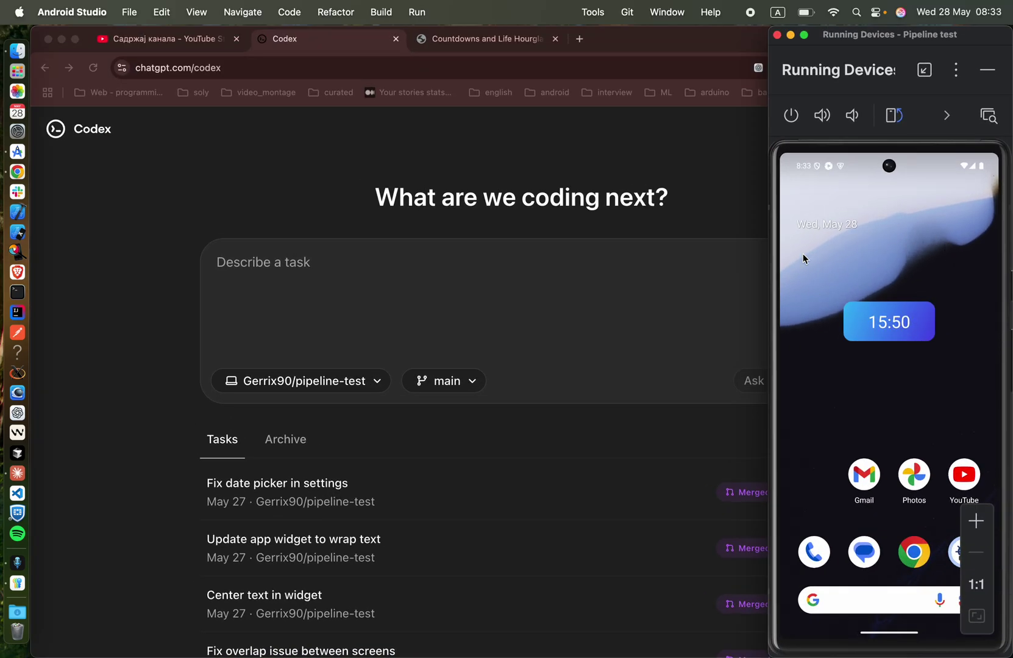
# Launch Time Fomo from the clock widget, close it from recents, and relaunch it
pyautogui.click(890, 322)
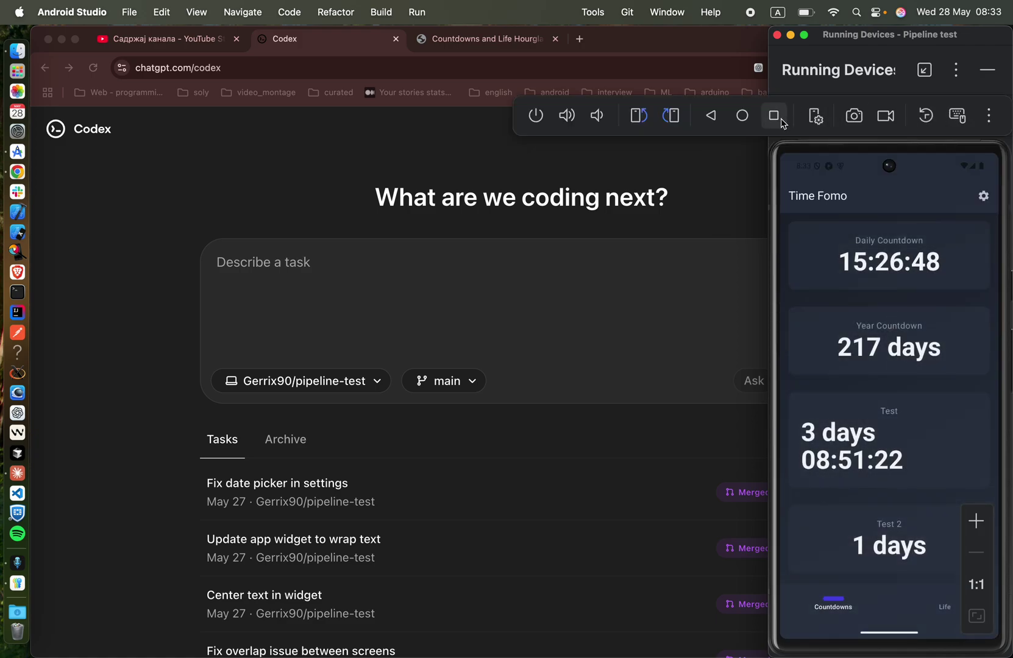
pyautogui.click(774, 117)
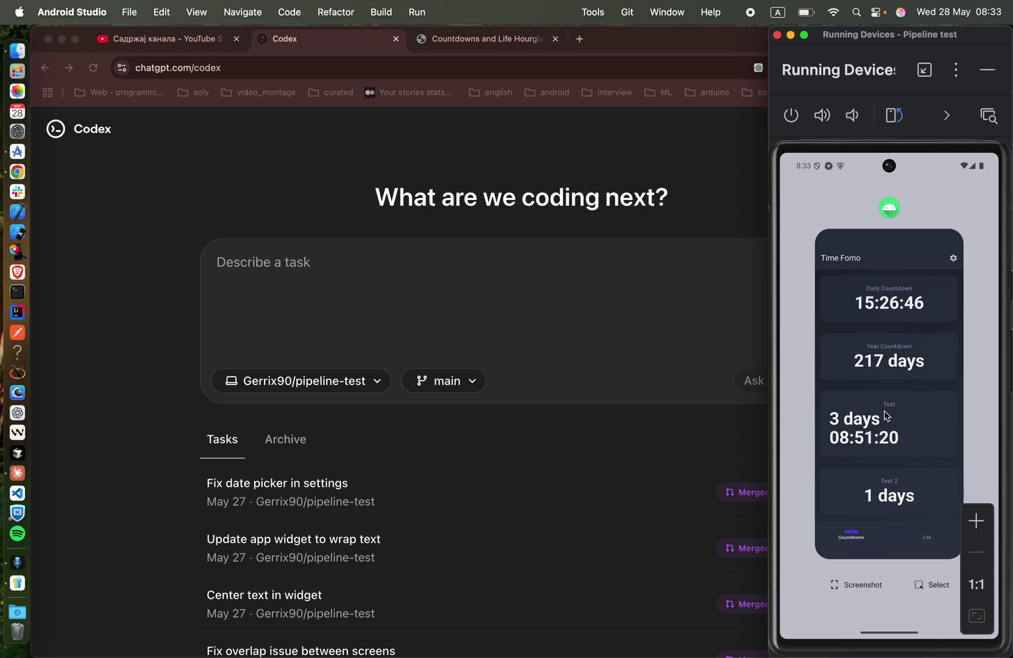
pyautogui.moveTo(886, 417); pyautogui.dragTo(883, 198)
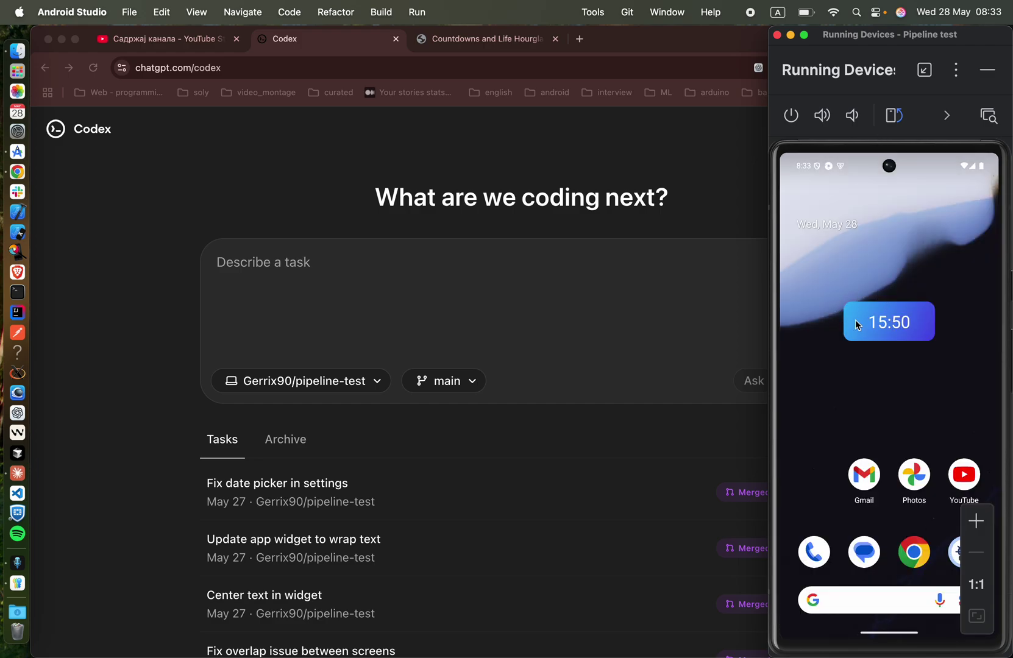
pyautogui.click(898, 320)
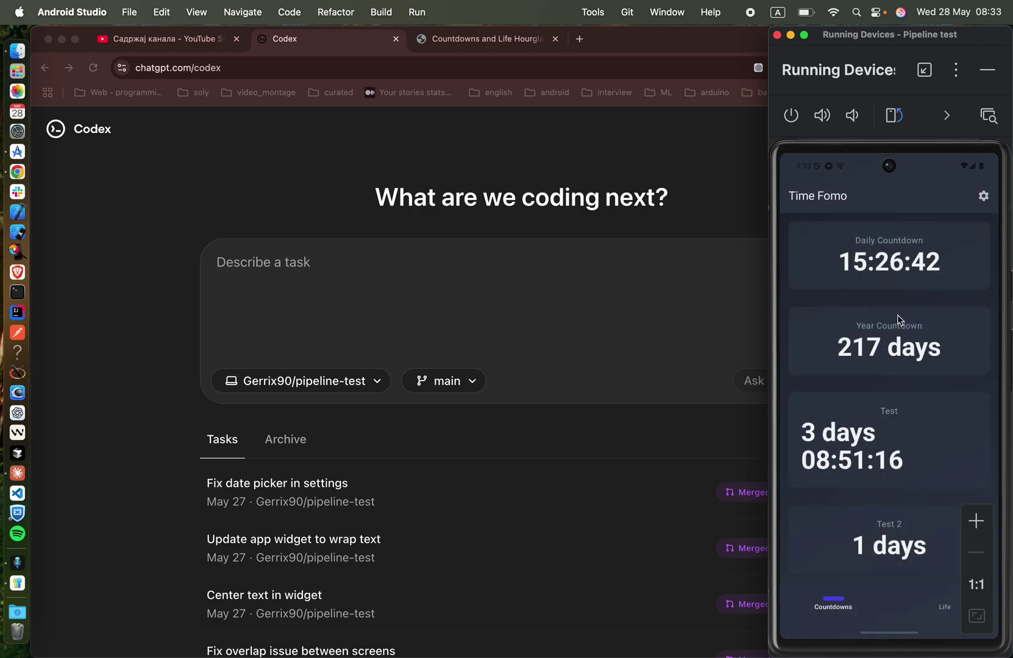
# Remove the Test 2 and Test events in Settings, save, and return to the web countdown page
pyautogui.click(983, 196)
pyautogui.click(957, 221)
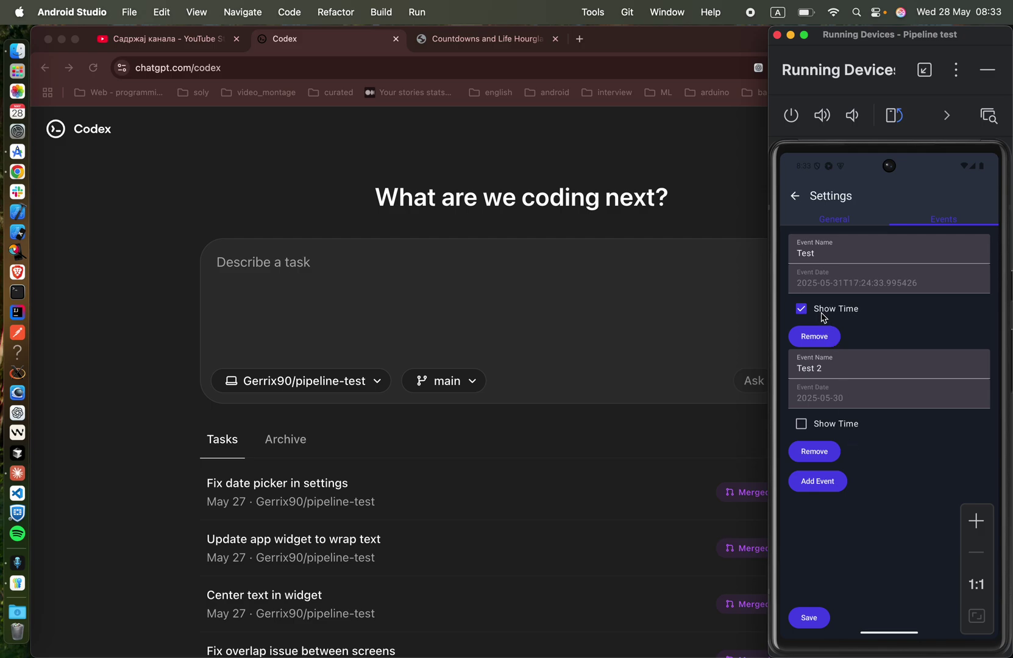
pyautogui.click(822, 452)
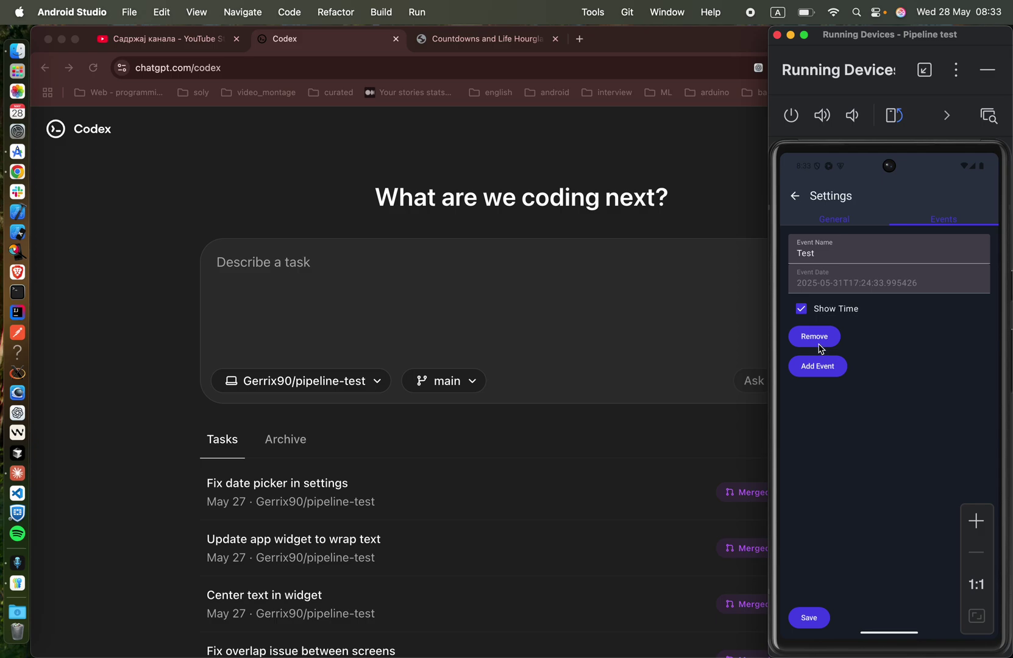
pyautogui.click(819, 343)
pyautogui.click(816, 616)
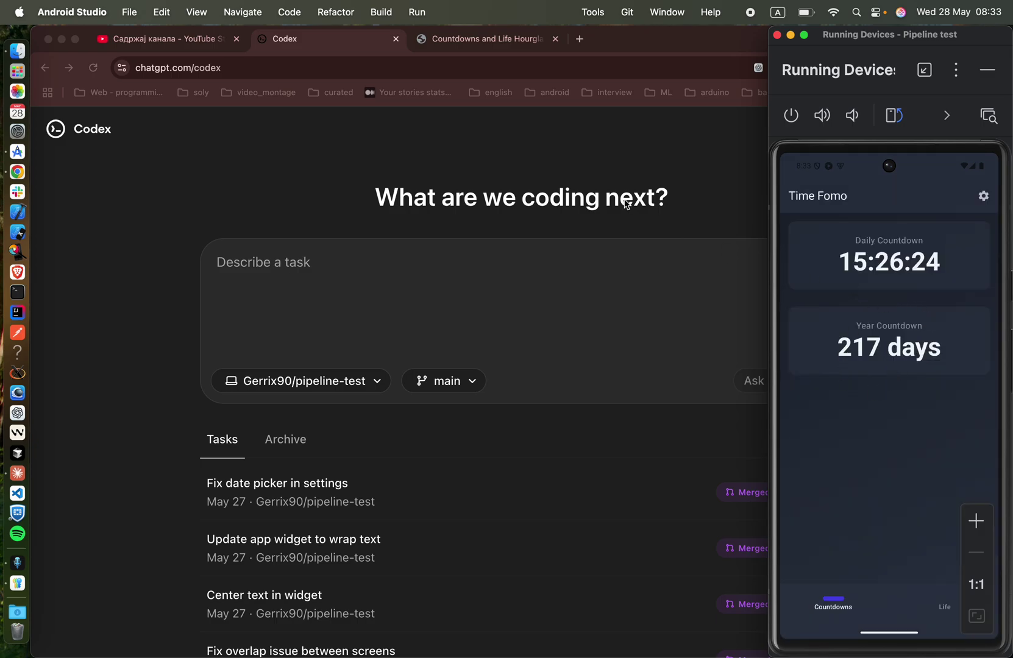
pyautogui.click(482, 38)
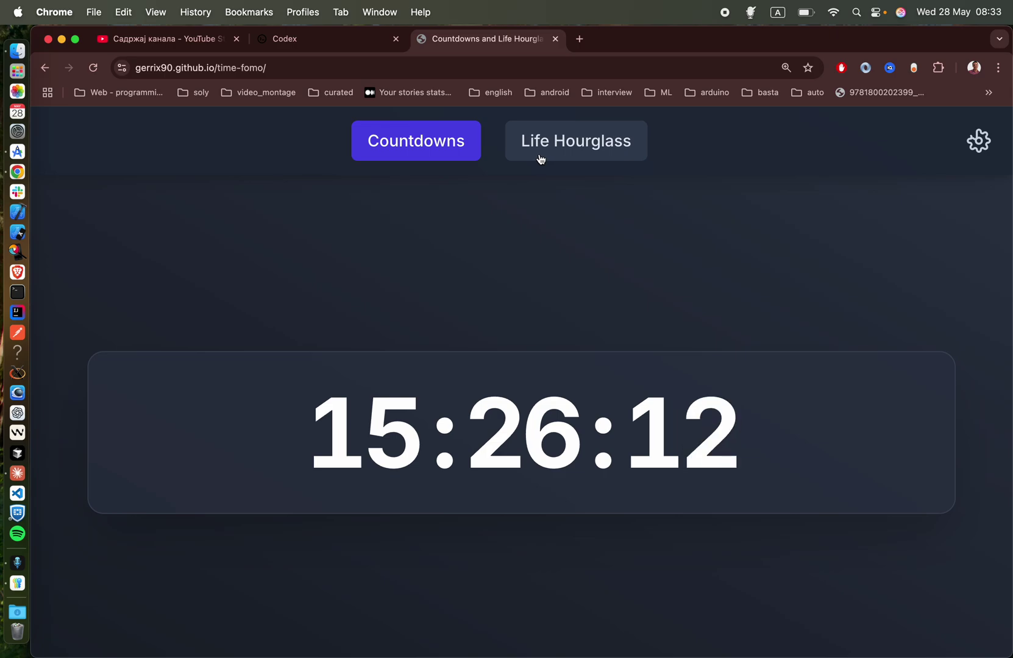
# Show the Life Hourglass grid through year 80, then open the all-windows overview
pyautogui.click(540, 154)
pyautogui.scroll(-3, 440, 420)
pyautogui.scroll(-5, 440, 421)
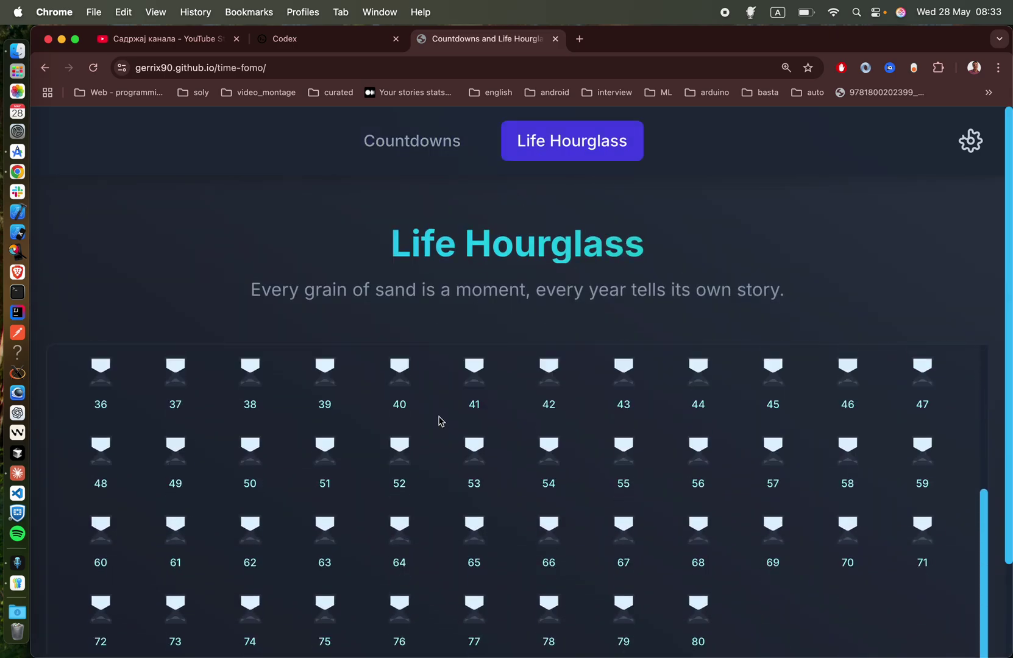
pyautogui.scroll(-3, 440, 420)
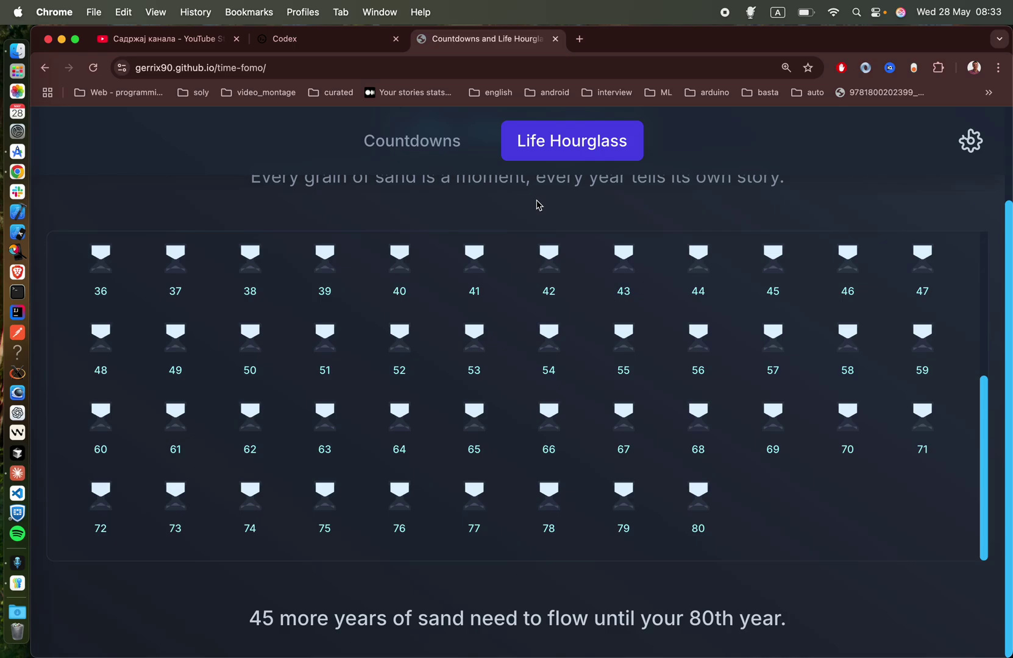
pyautogui.click(337, 39)
pyautogui.hotkey('ctrl', 'Up')
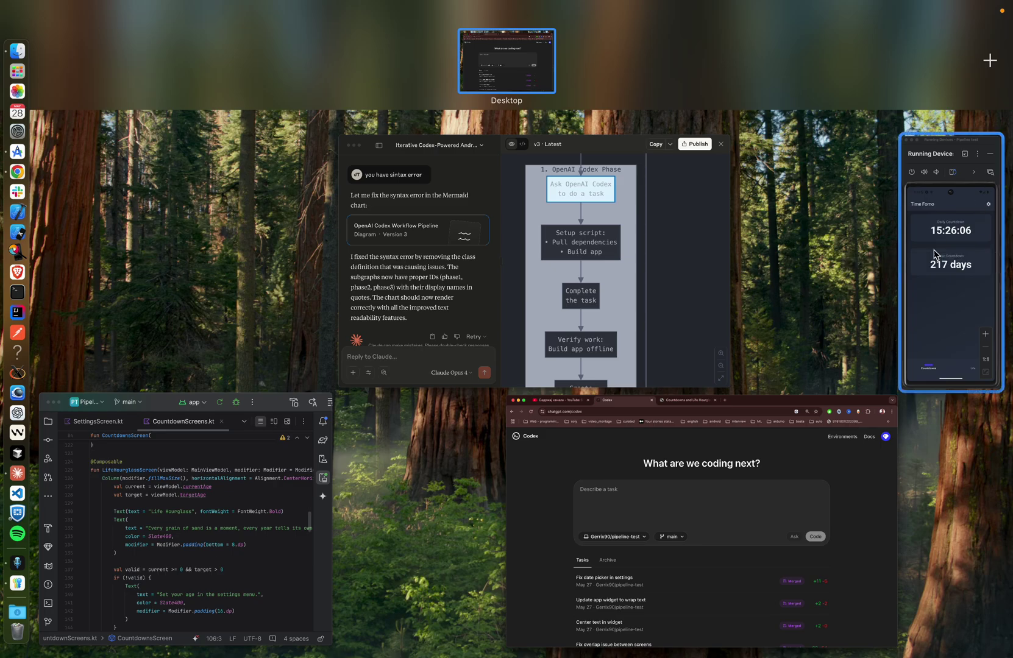
# Bring the emulator forward and open Time Fomo's events settings
pyautogui.click(942, 237)
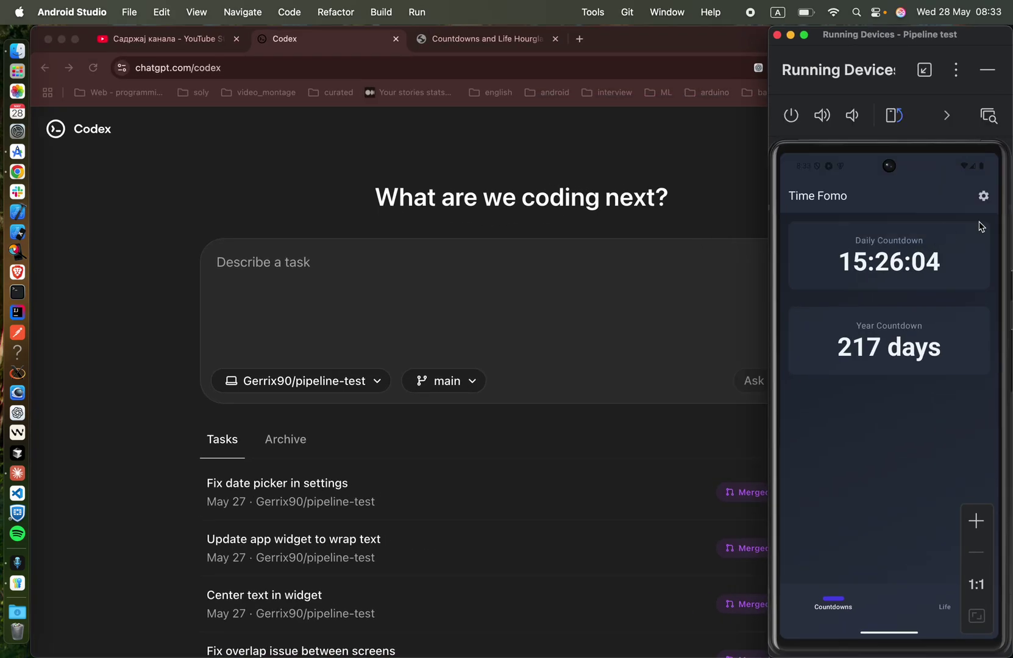
pyautogui.click(984, 196)
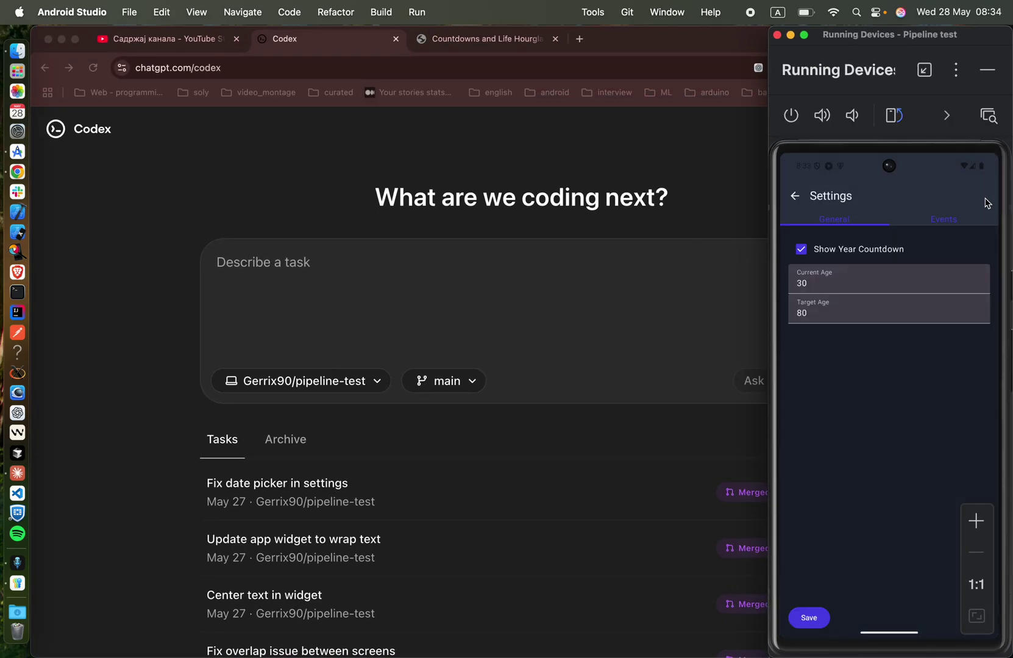
pyautogui.click(957, 220)
# Add a new event dated May 30, then return to LifeHourglassScreen in CountdownScreens.kt
pyautogui.click(818, 252)
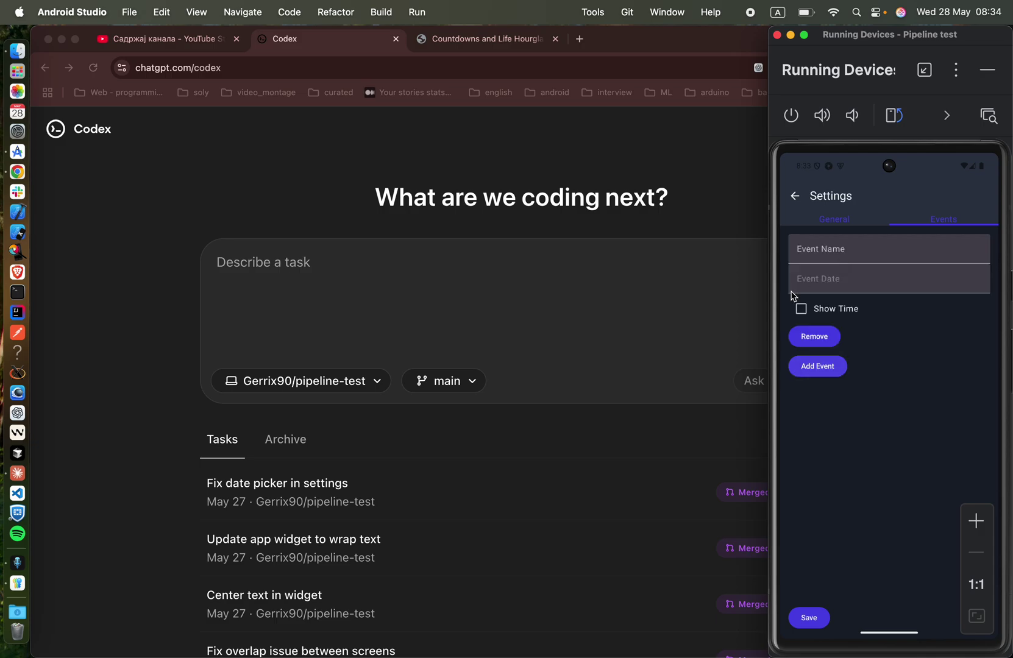
pyautogui.click(855, 278)
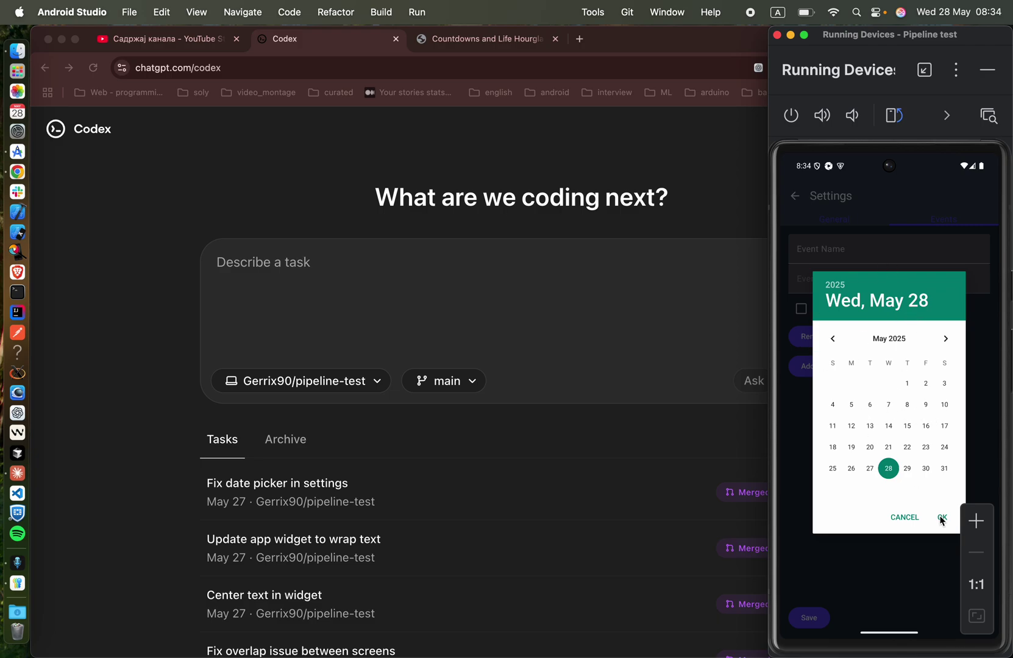
pyautogui.click(927, 468)
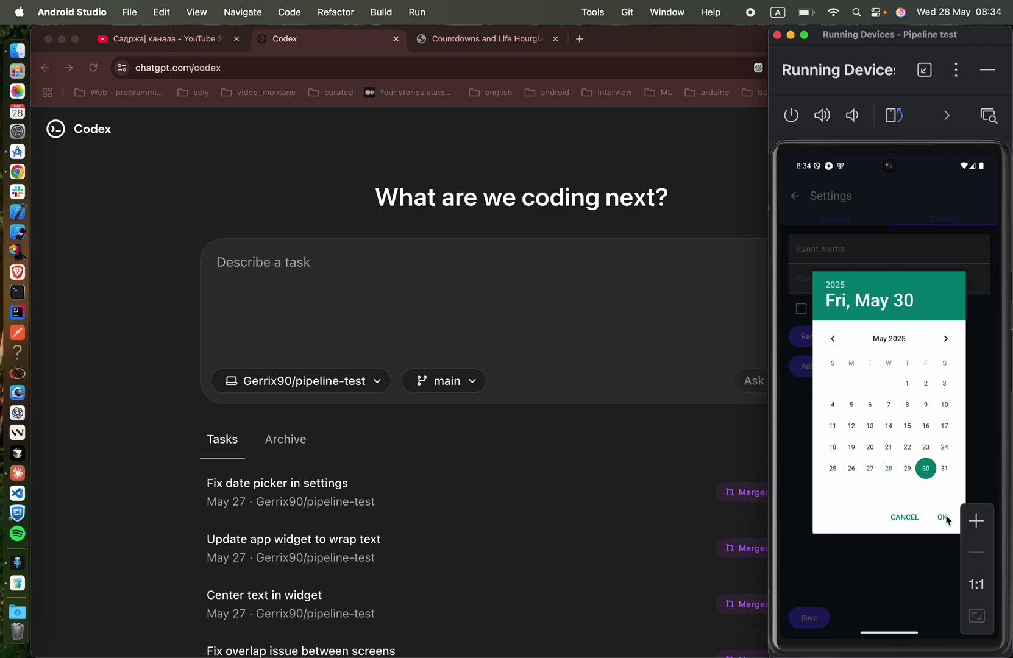
pyautogui.click(942, 518)
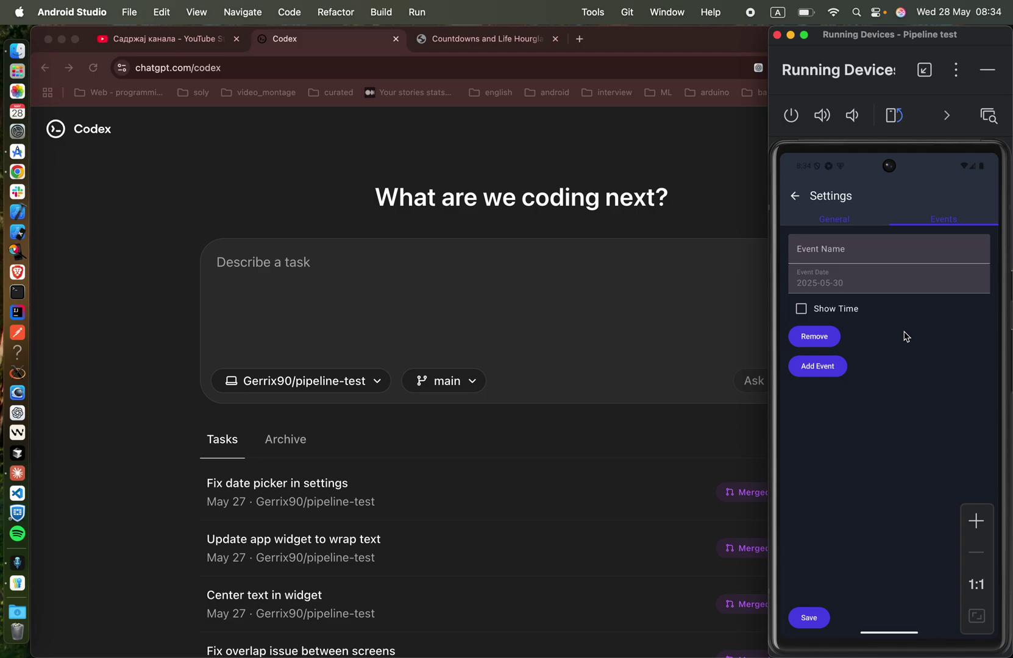
pyautogui.press('F3')
pyautogui.click(182, 475)
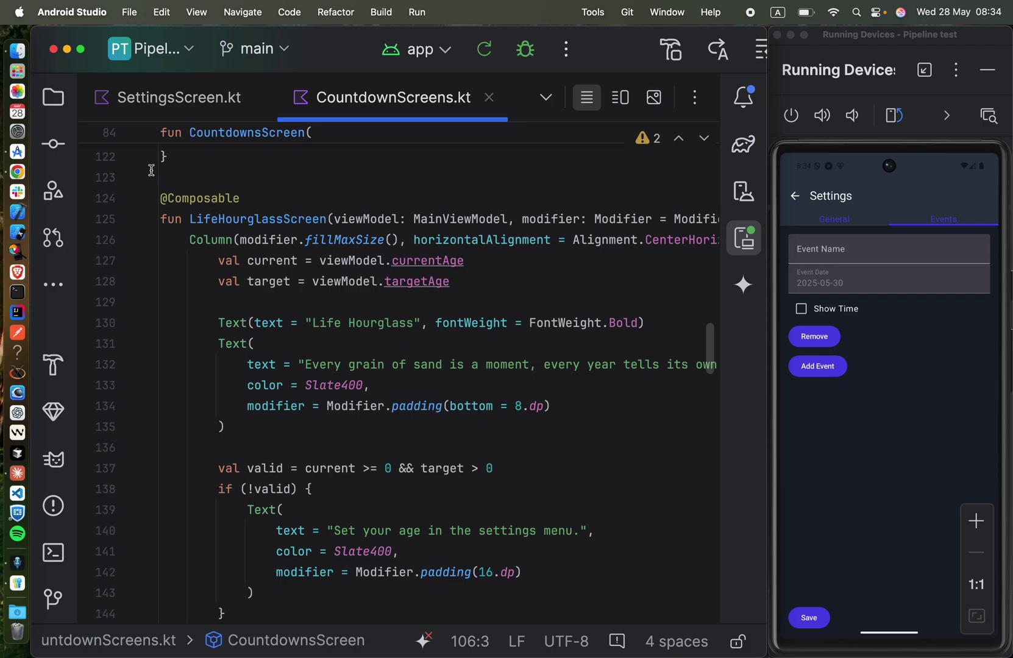
# Expand kotlin+java, com.jahi.pipelinetest and model in the Project tree to reveal CustomEvent
pyautogui.click(55, 144)
pyautogui.click(53, 97)
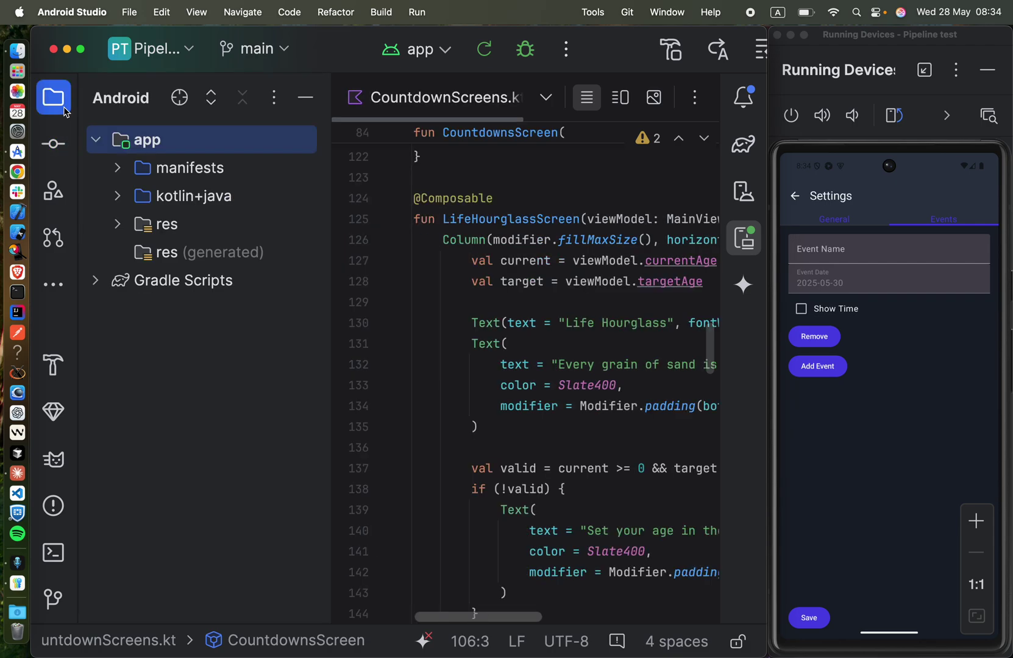
pyautogui.doubleClick(188, 196)
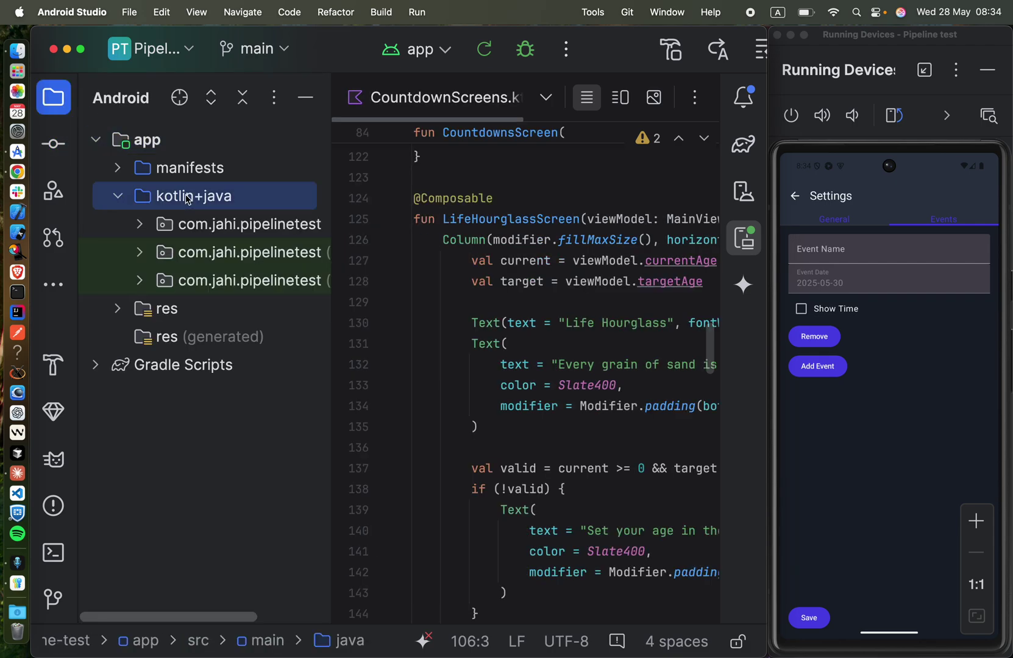
pyautogui.doubleClick(214, 225)
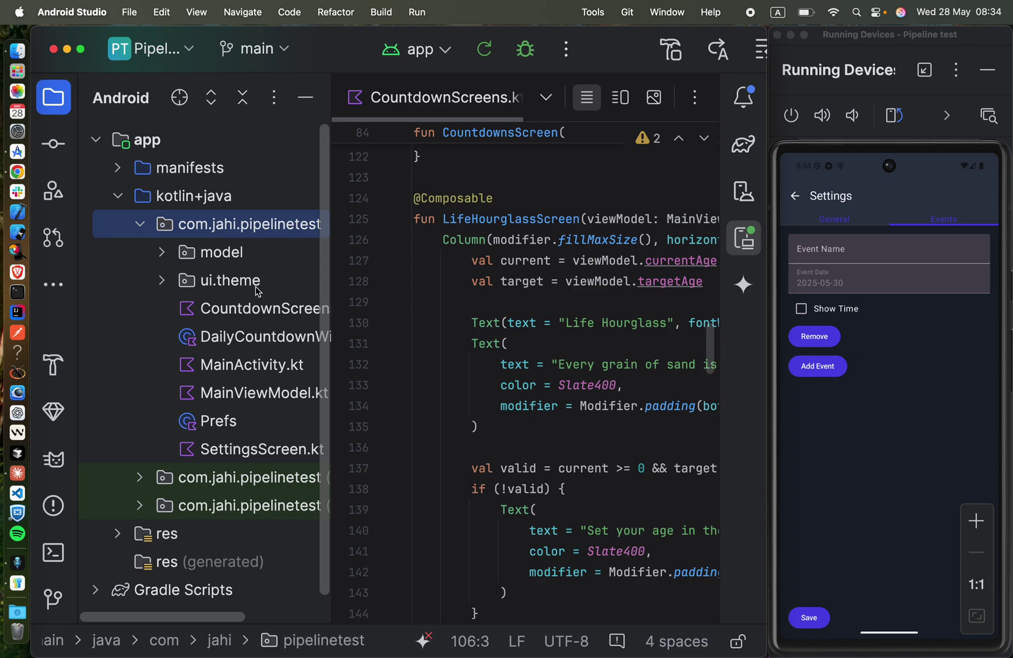
pyautogui.doubleClick(226, 253)
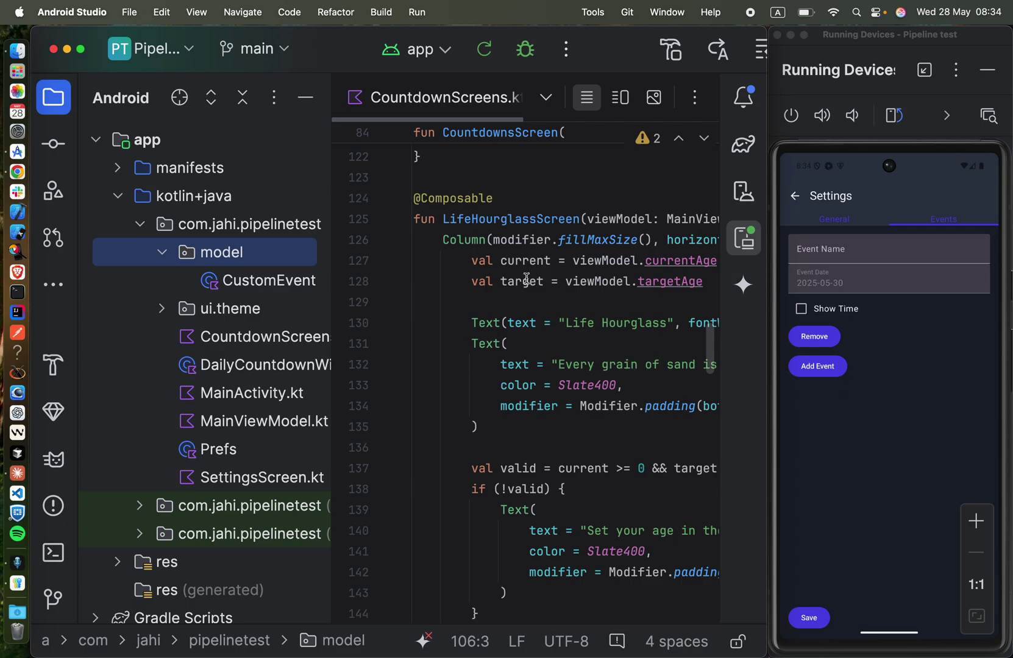
# Switch to the Chrome window with the pipeline-test Codex task page
pyautogui.hotkey('ctrl', 'Up')
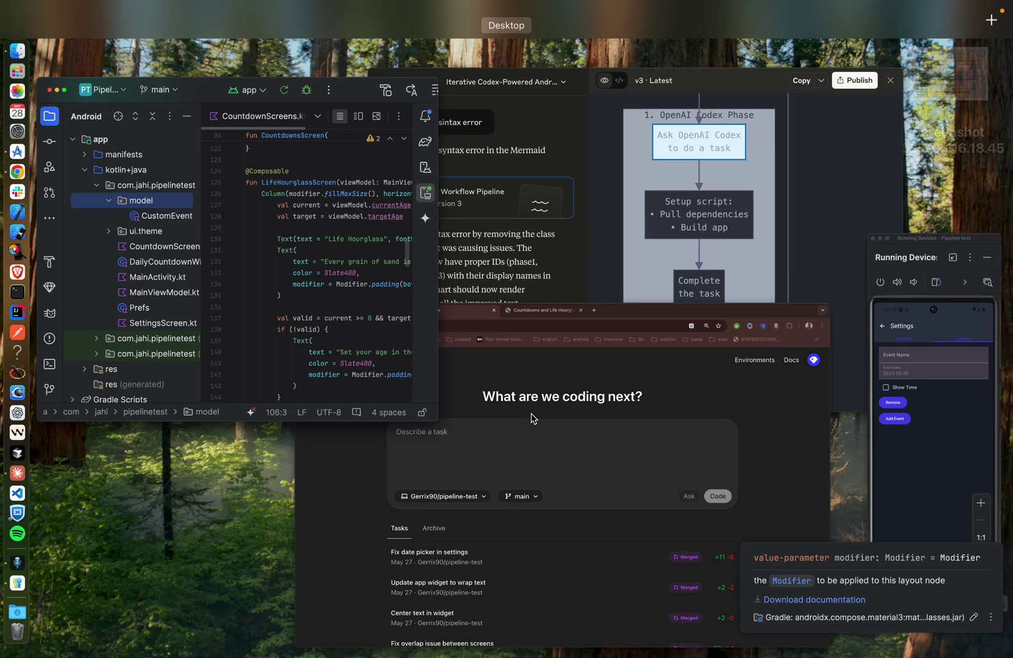
pyautogui.click(493, 478)
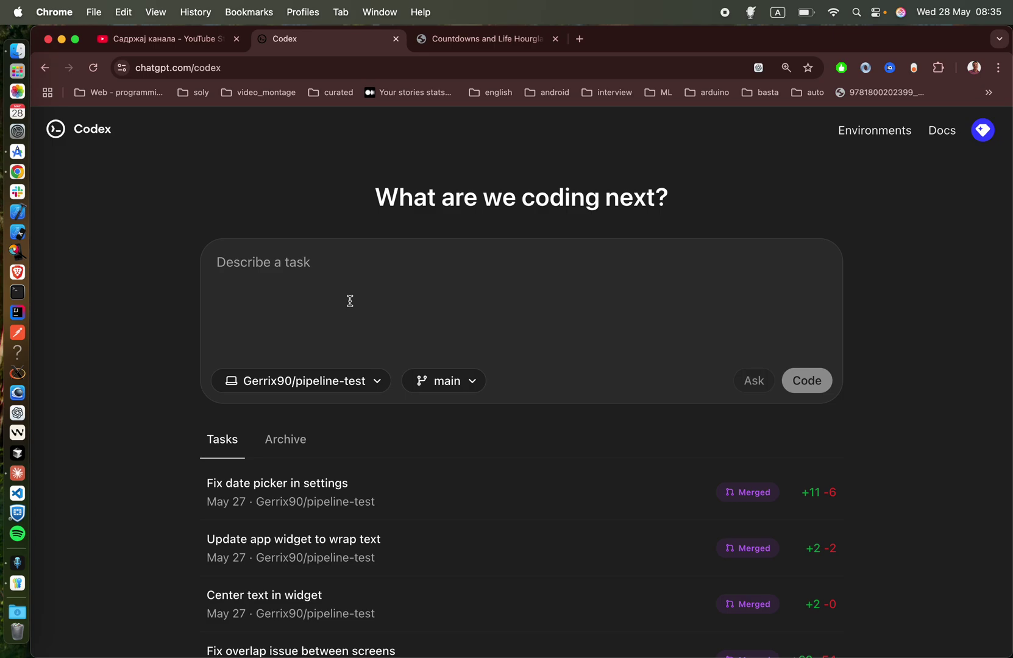
# Switch to the Claude chat showing version 3 of the Codex Workflow Pipeline diagram
pyautogui.hotkey('ctrl', 'Up')
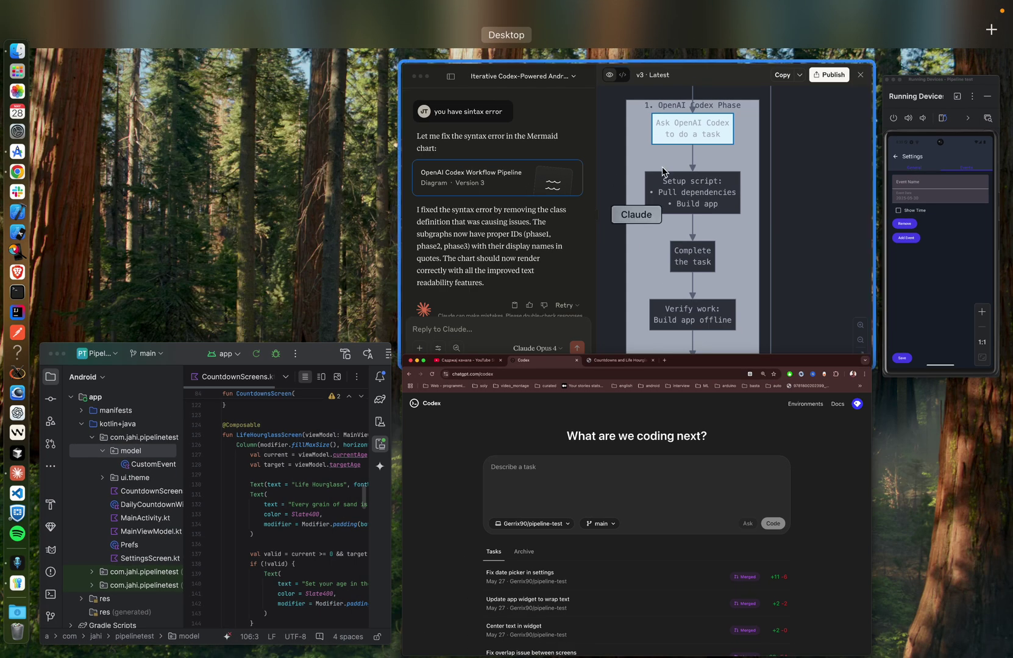
pyautogui.click(491, 198)
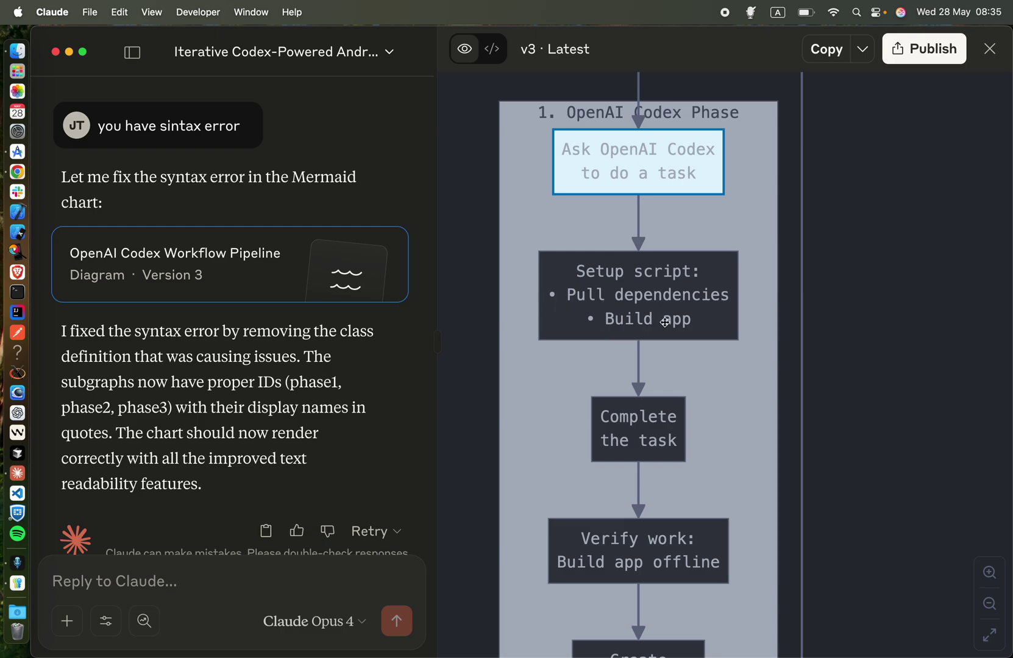
pyautogui.scroll(-1, 666, 322)
pyautogui.scroll(-4, 633, 436)
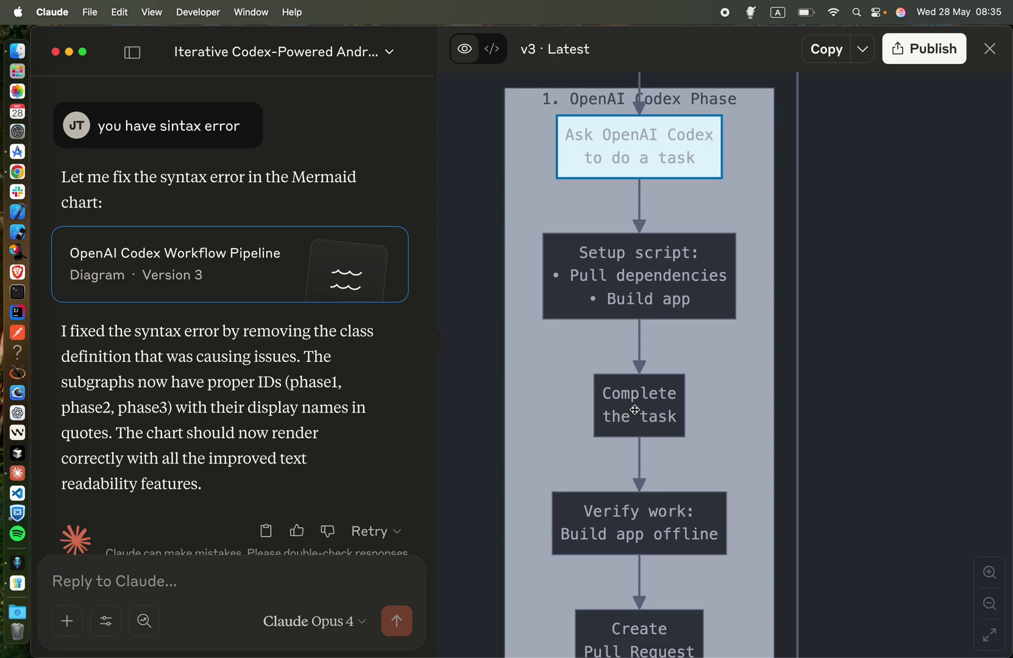
pyautogui.scroll(-4, 625, 396)
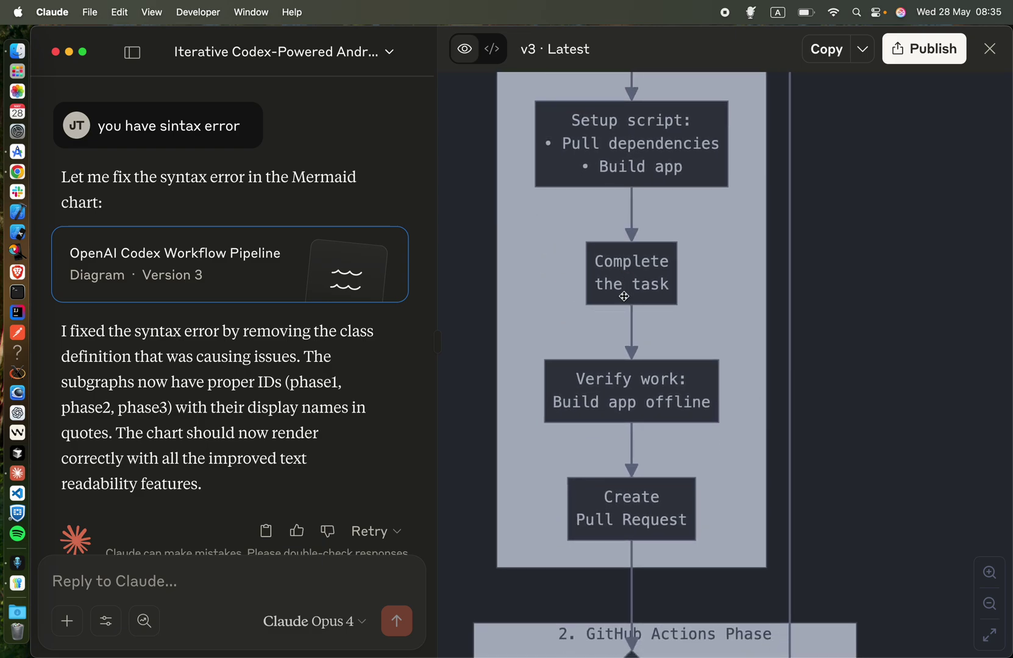
pyautogui.scroll(-3, 607, 286)
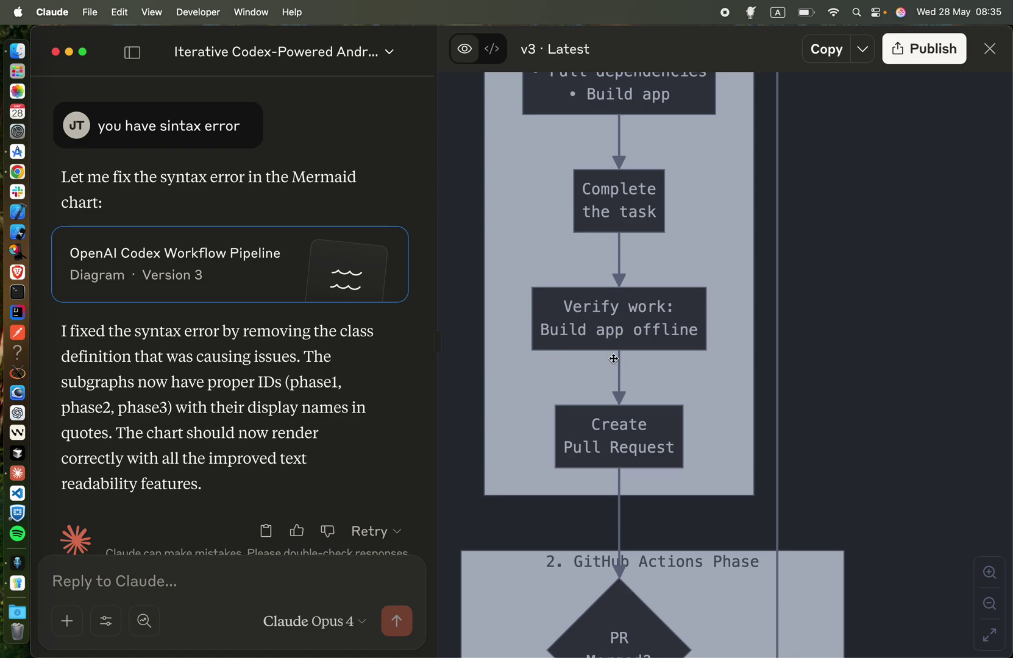
pyautogui.moveTo(613, 359)
pyautogui.mouseDown()
pyautogui.moveTo(606, 415)
pyautogui.moveTo(634, 483)
pyautogui.mouseUp()
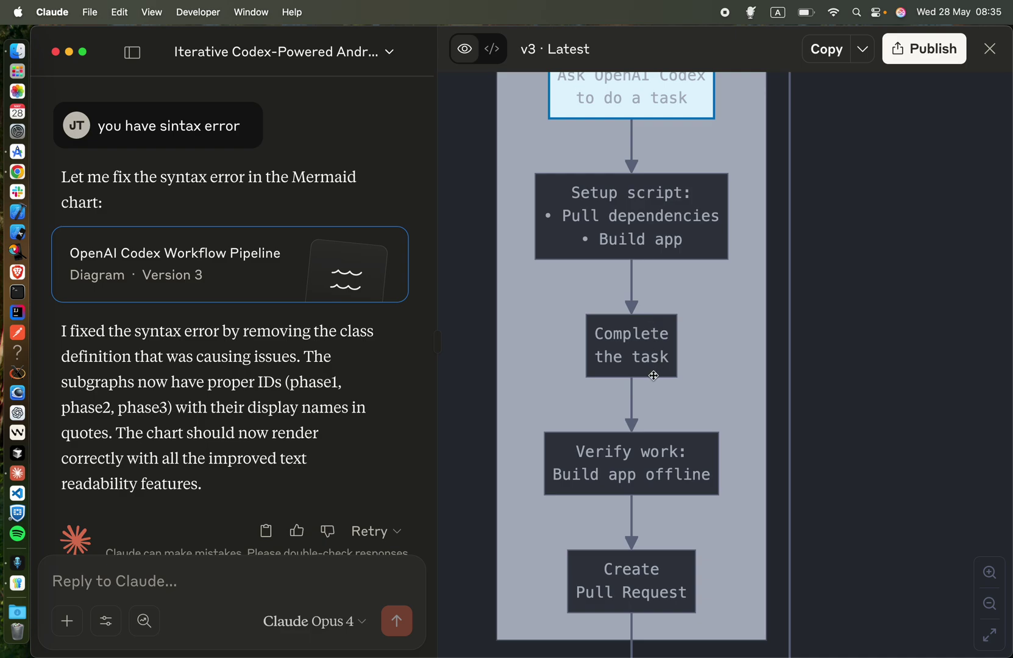
pyautogui.moveTo(654, 376); pyautogui.dragTo(627, 279)
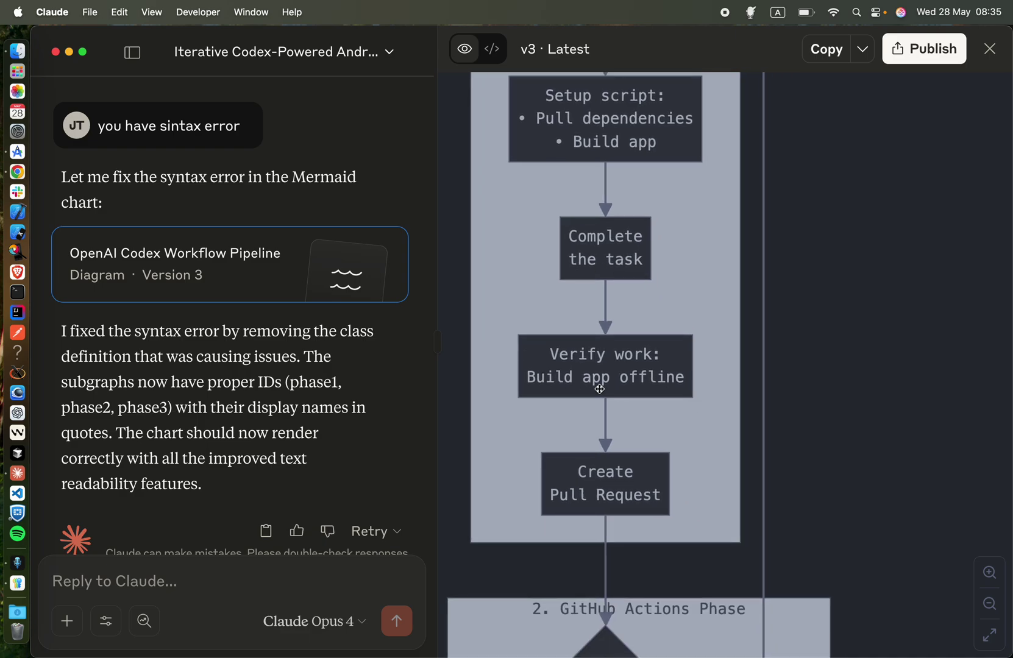
pyautogui.moveTo(599, 388); pyautogui.dragTo(582, 314)
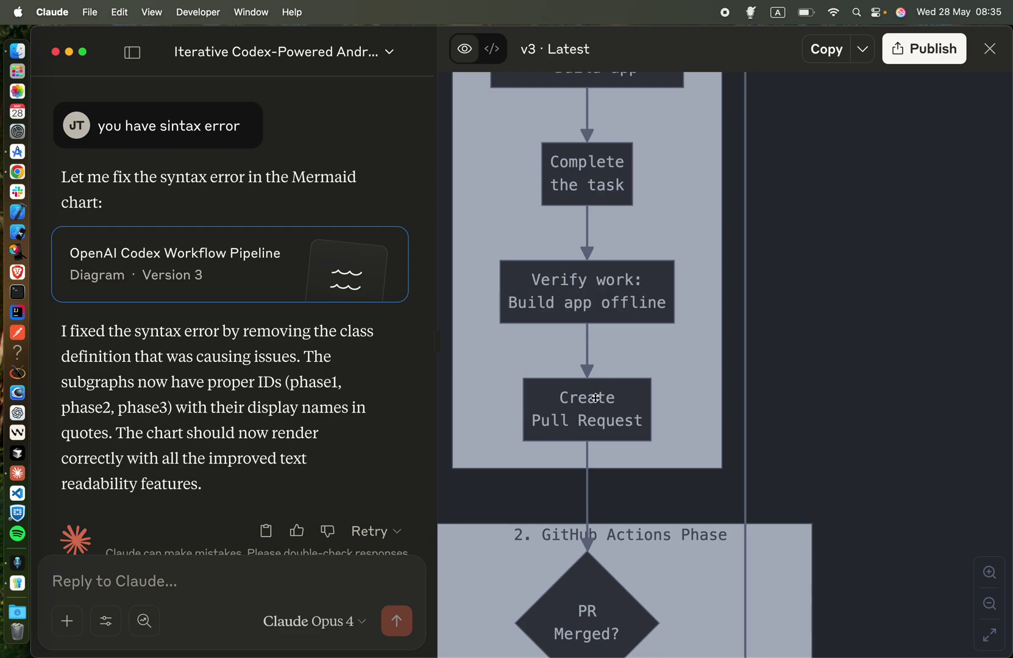
pyautogui.scroll(-3, 596, 398)
pyautogui.scroll(-3, 596, 343)
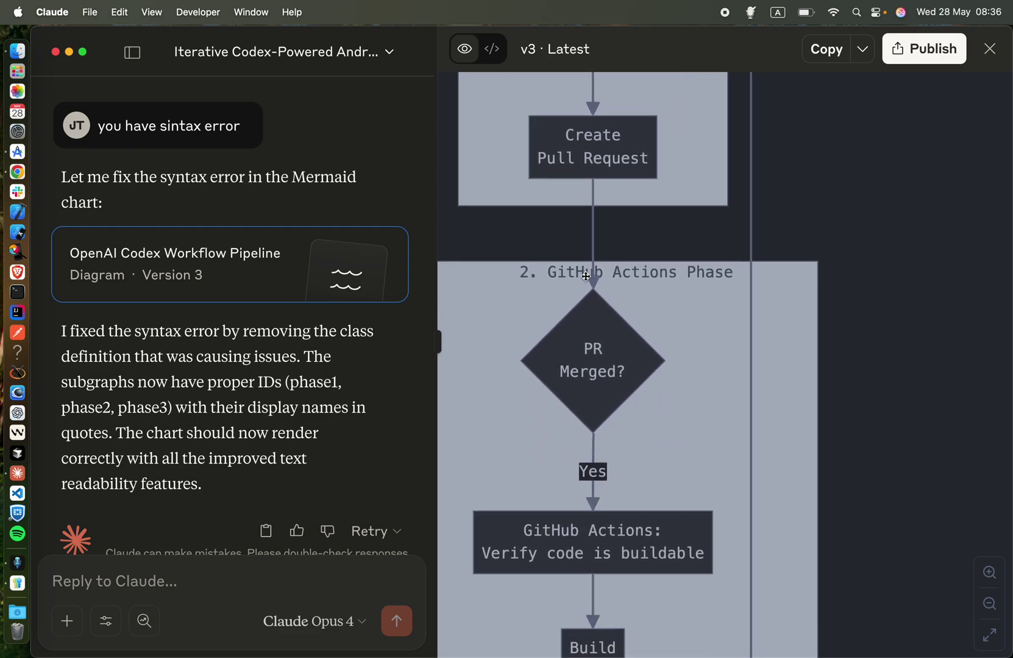
pyautogui.scroll(-3, 617, 300)
pyautogui.scroll(-2, 635, 268)
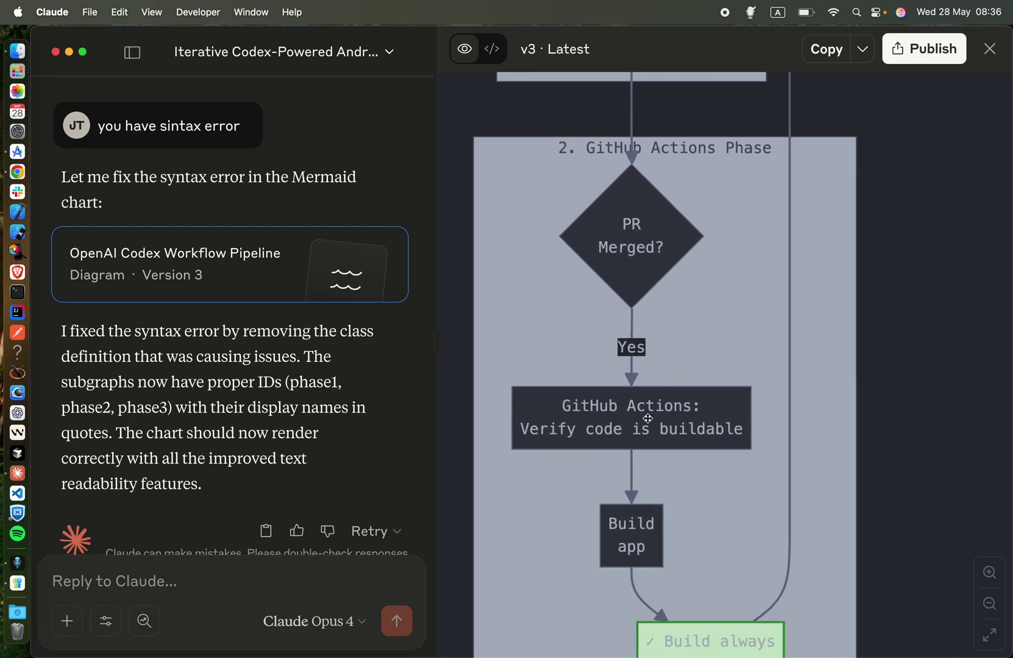
pyautogui.scroll(-3, 646, 356)
pyautogui.scroll(-1, 647, 326)
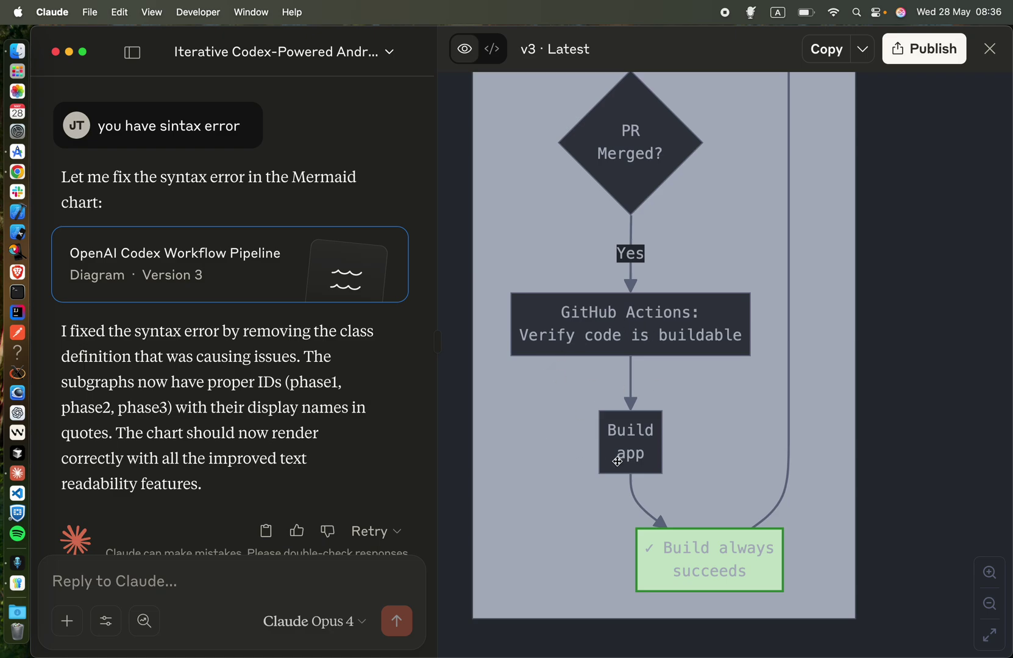
pyautogui.moveTo(660, 437); pyautogui.dragTo(612, 406)
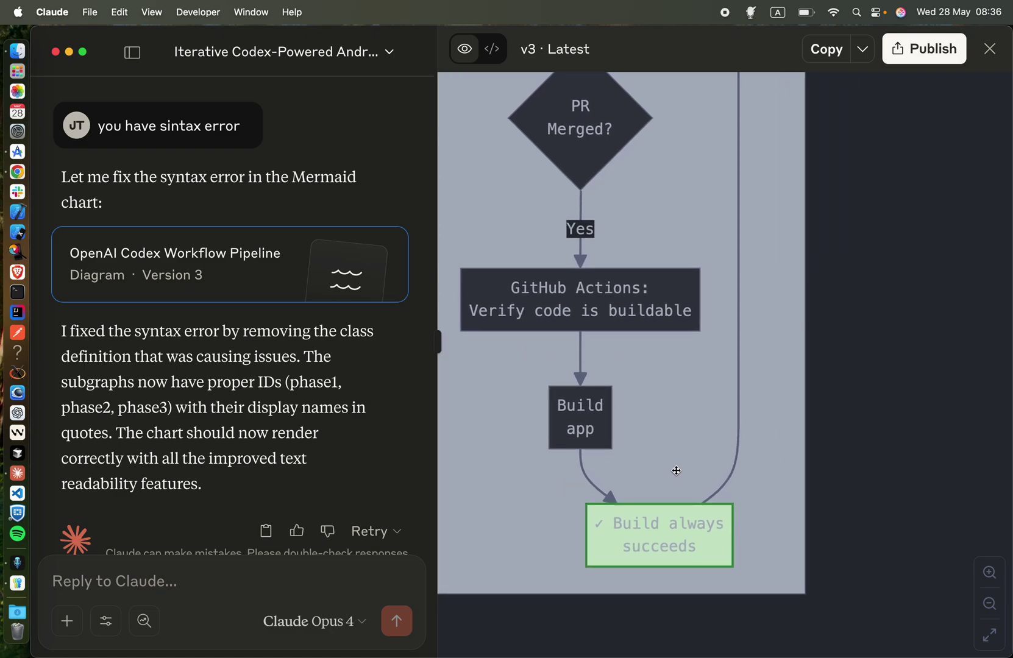
pyautogui.moveTo(722, 301); pyautogui.dragTo(685, 654)
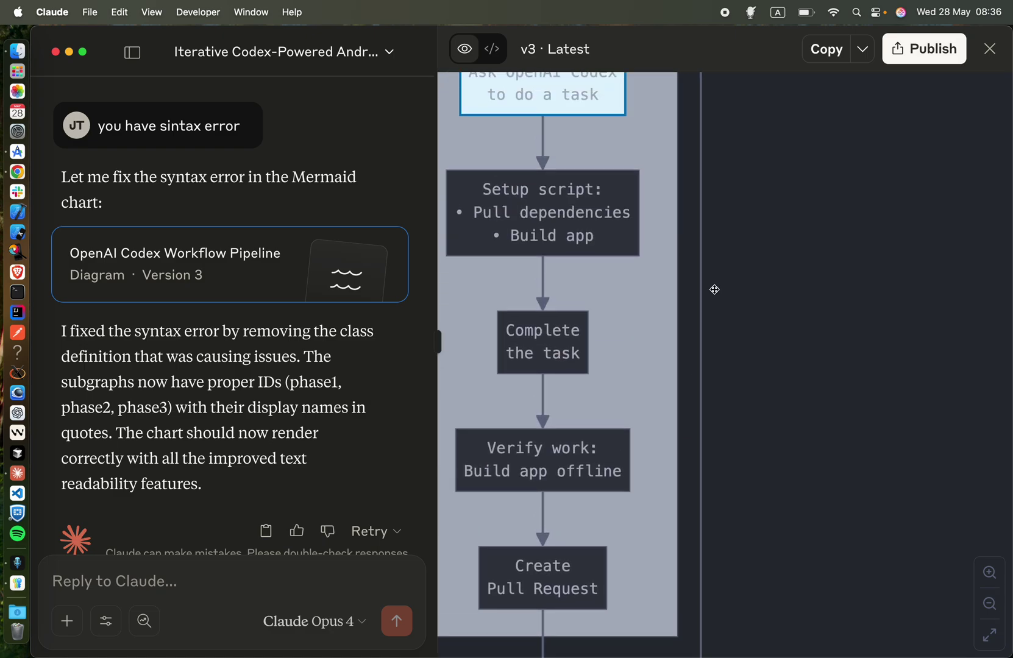
pyautogui.moveTo(697, 237); pyautogui.dragTo(712, 395)
pyautogui.scroll(3, 788, 436)
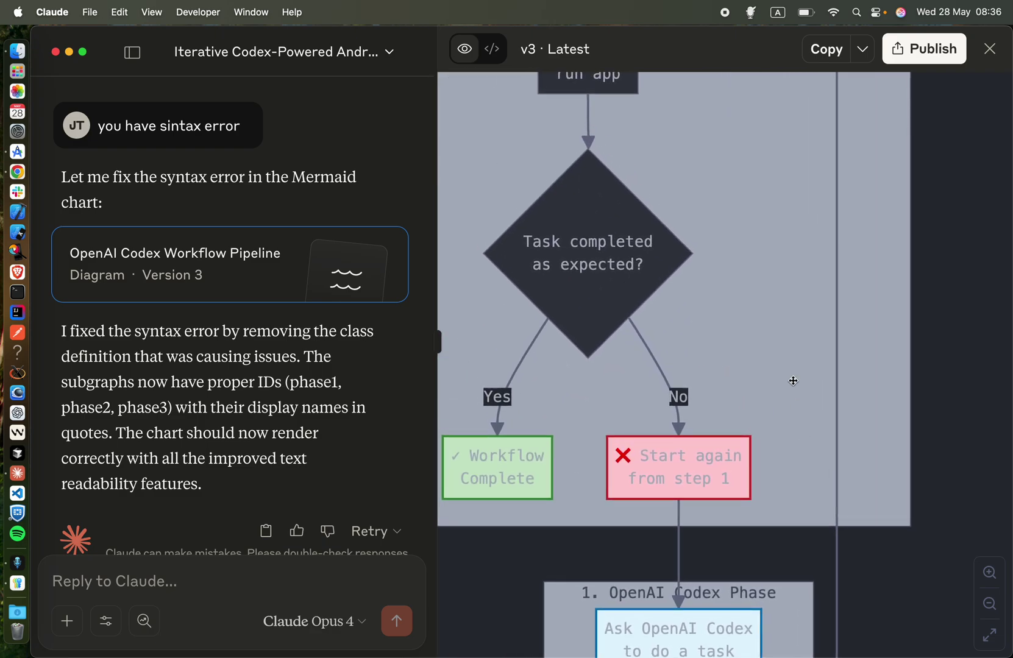
pyautogui.moveTo(789, 199)
pyautogui.mouseDown()
pyautogui.moveTo(793, 361)
pyautogui.moveTo(783, 329)
pyautogui.mouseUp()
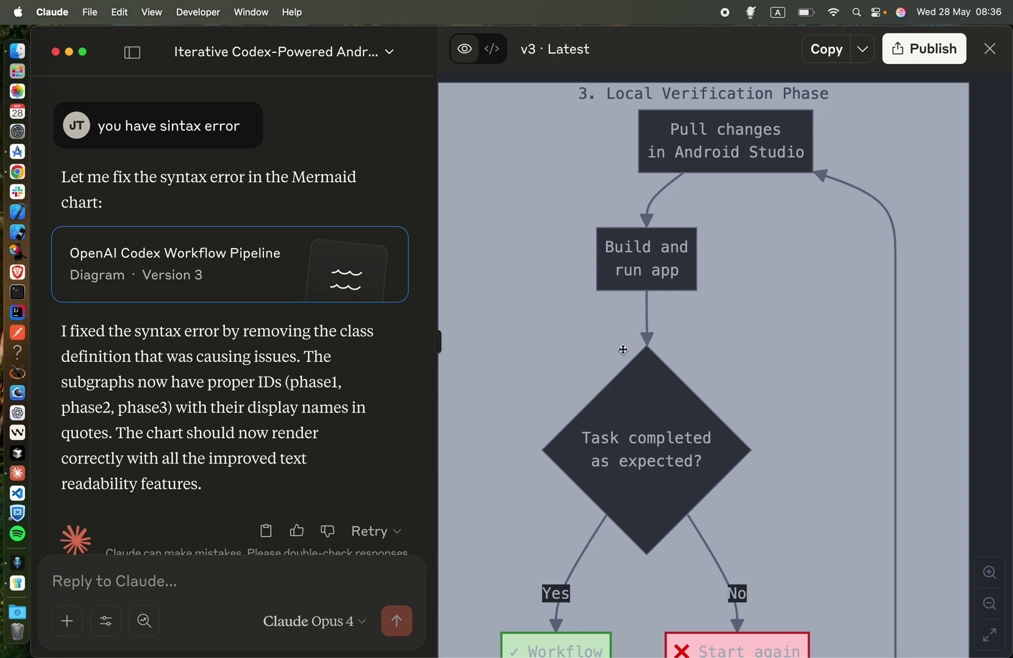
pyautogui.moveTo(622, 350); pyautogui.dragTo(617, 242)
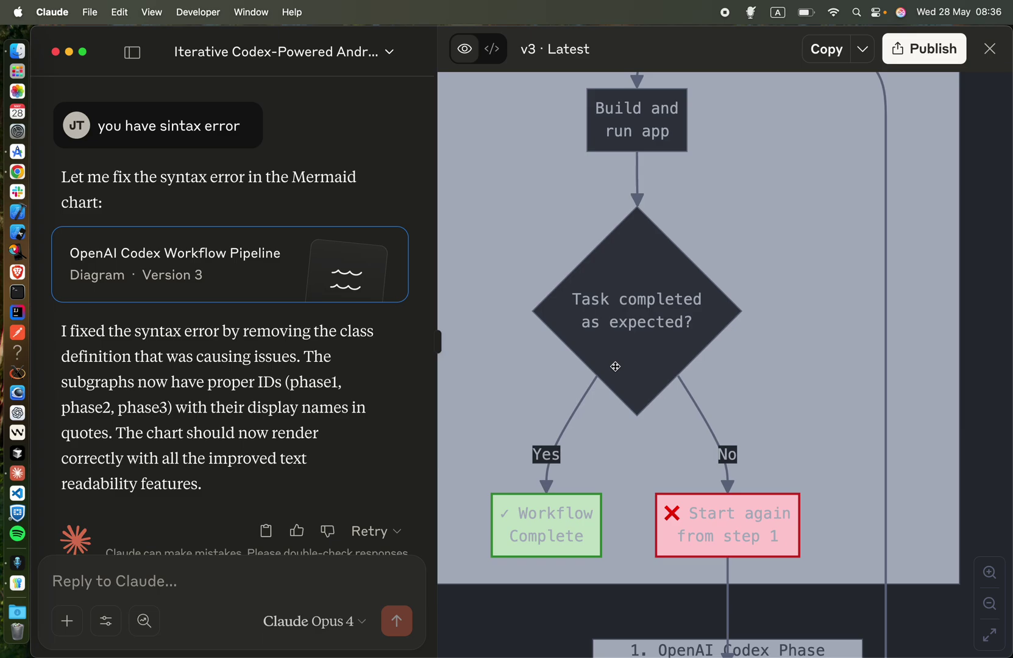
pyautogui.hotkey('ctrl', 'Up')
# Return the emulator to Time Fomo's countdowns screen, then bring the Claude diagram chat forward
pyautogui.click(887, 304)
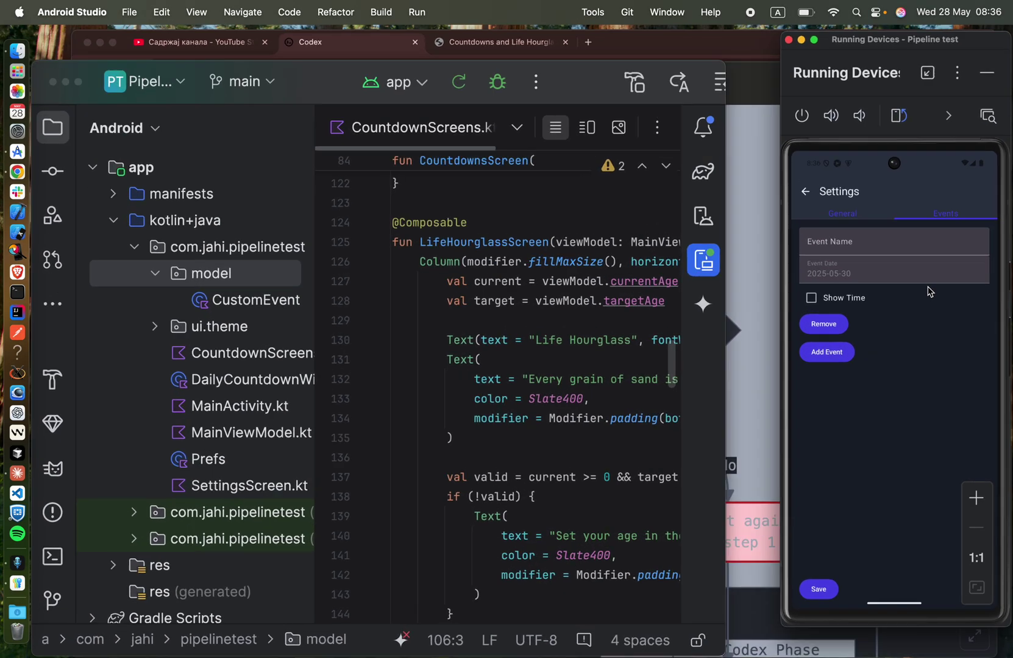
pyautogui.click(795, 197)
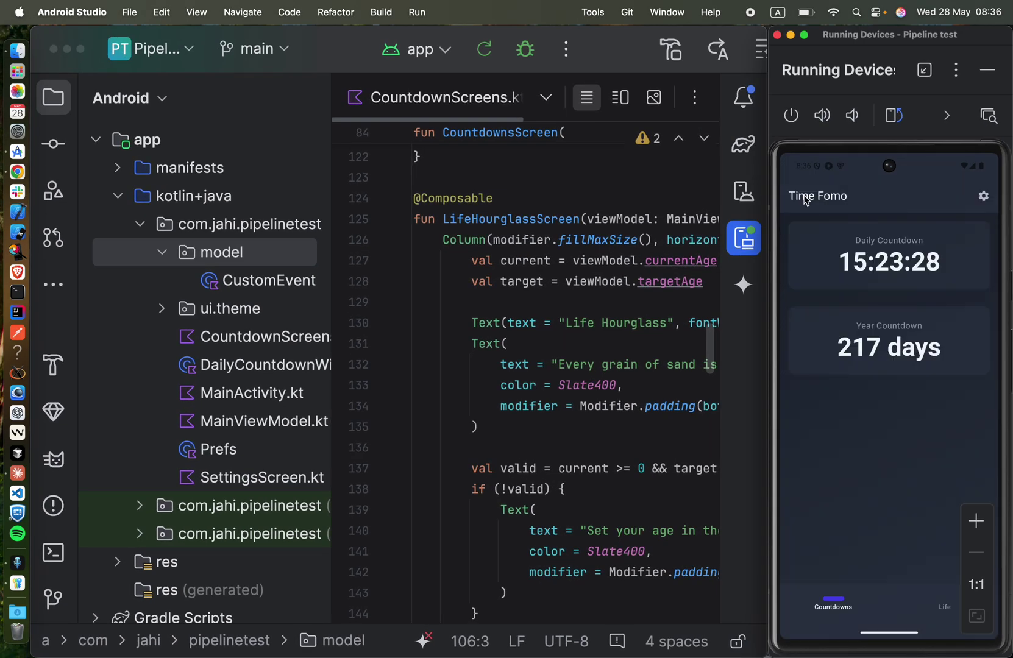
pyautogui.hotkey('ctrl', 'Up')
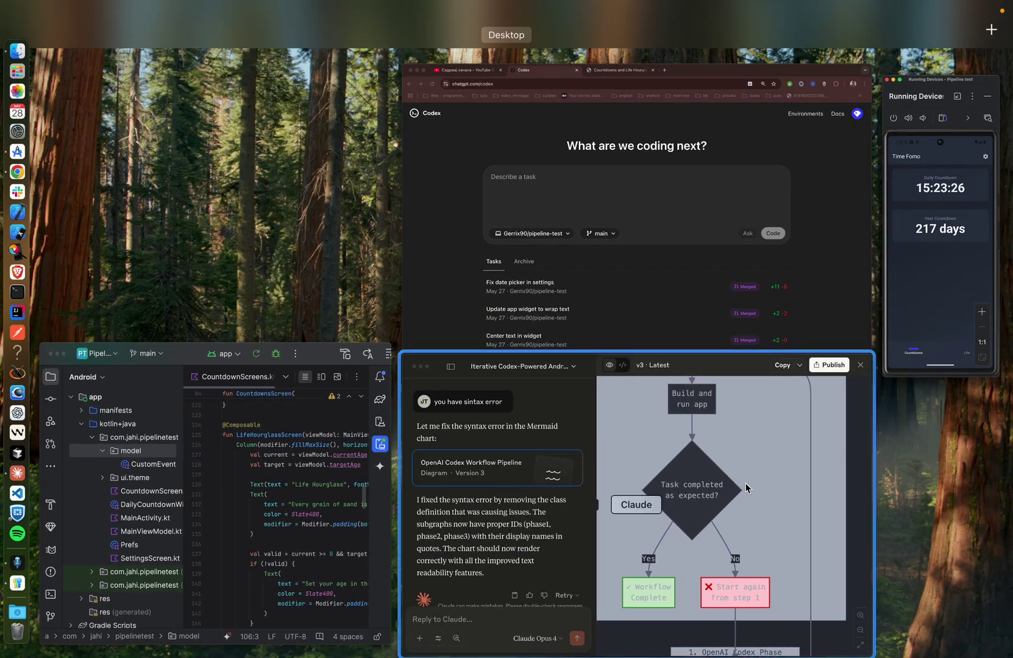
pyautogui.click(902, 309)
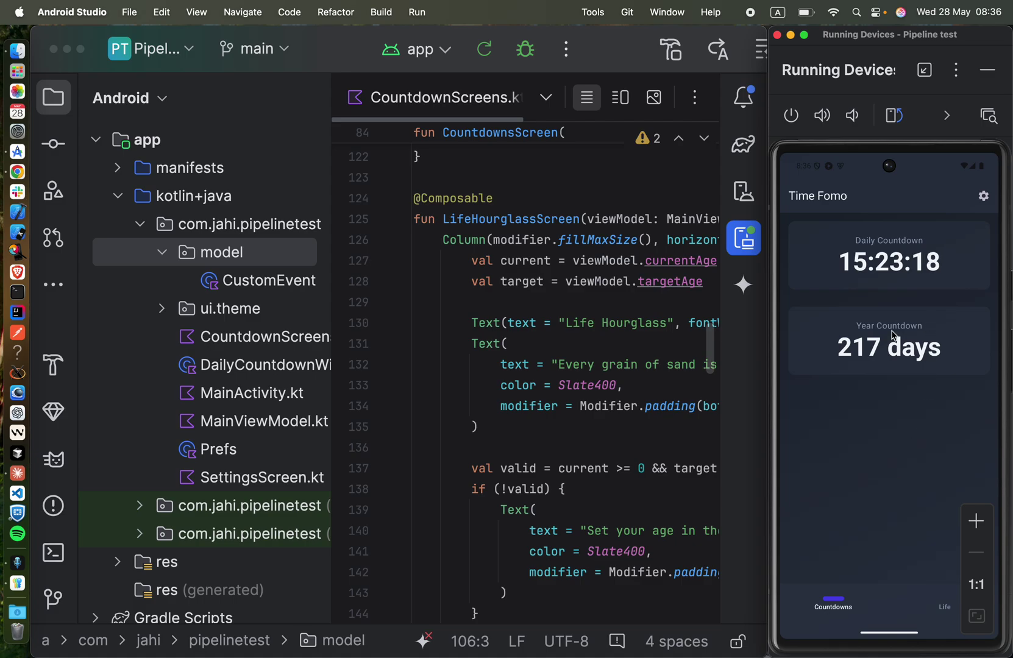
pyautogui.hotkey('ctrl', 'Up')
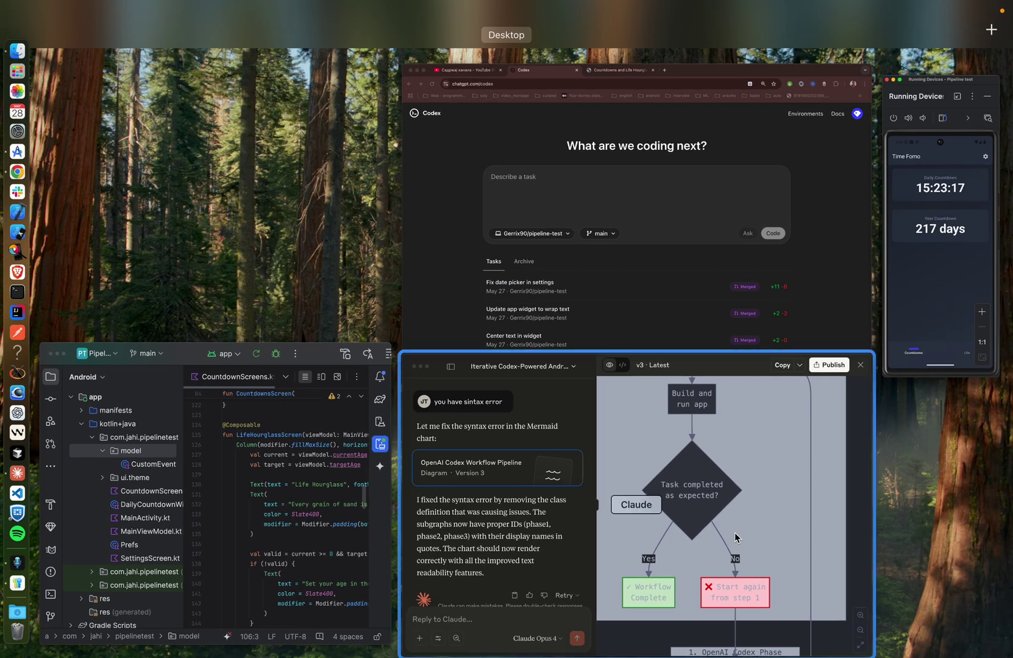
pyautogui.click(646, 498)
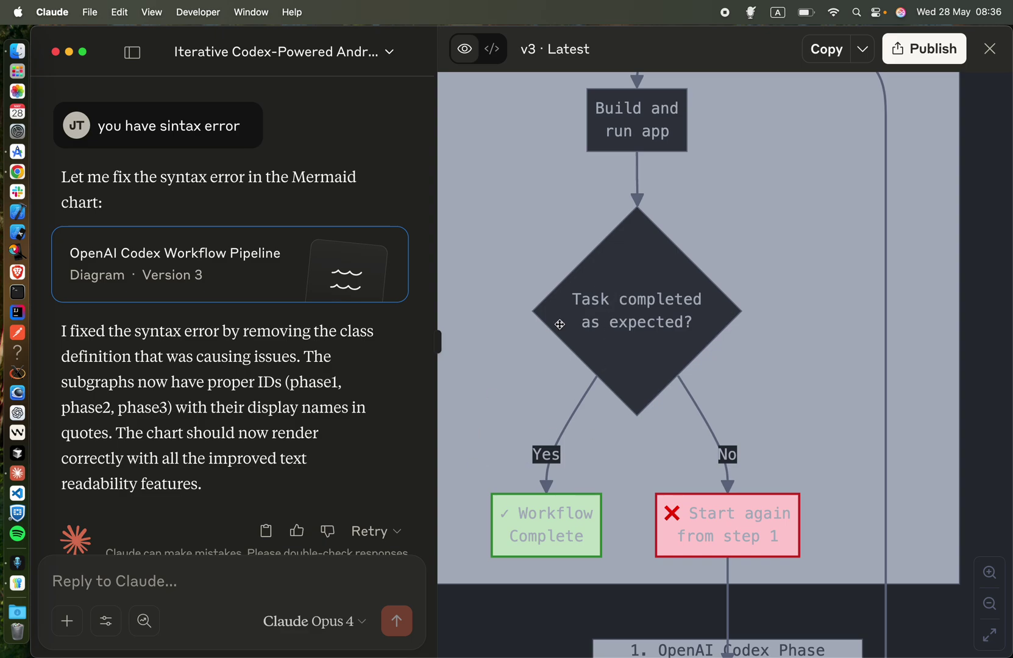
# Pan and zoom out the diagram to show the Codex phase through Create Pull Request, then show all windows
pyautogui.moveTo(720, 415); pyautogui.dragTo(657, 257)
pyautogui.scroll(-5, 657, 258)
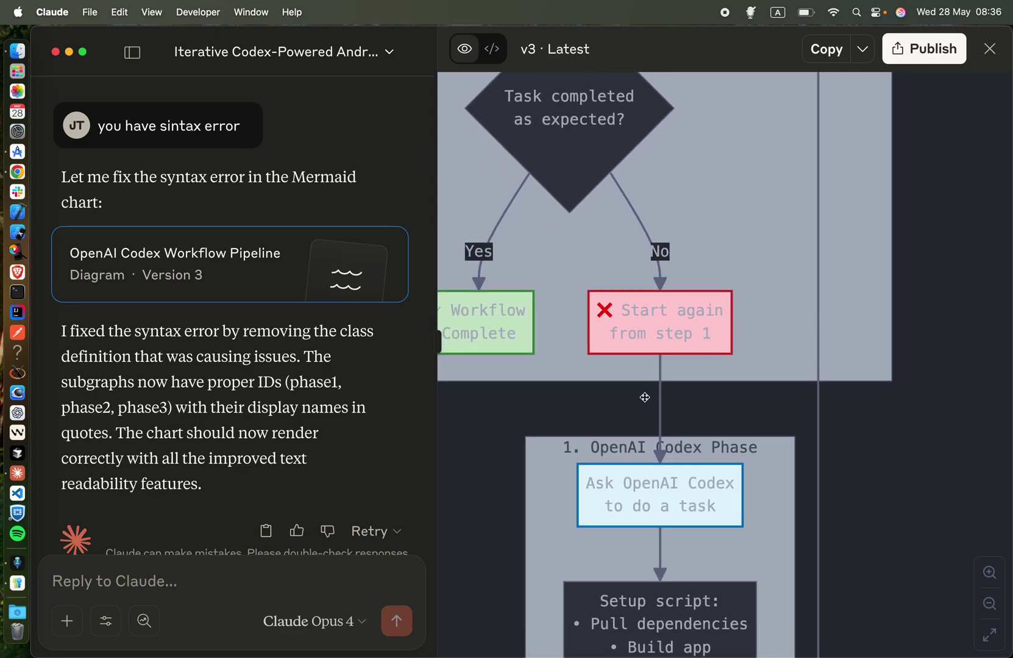
pyautogui.scroll(-5, 657, 258)
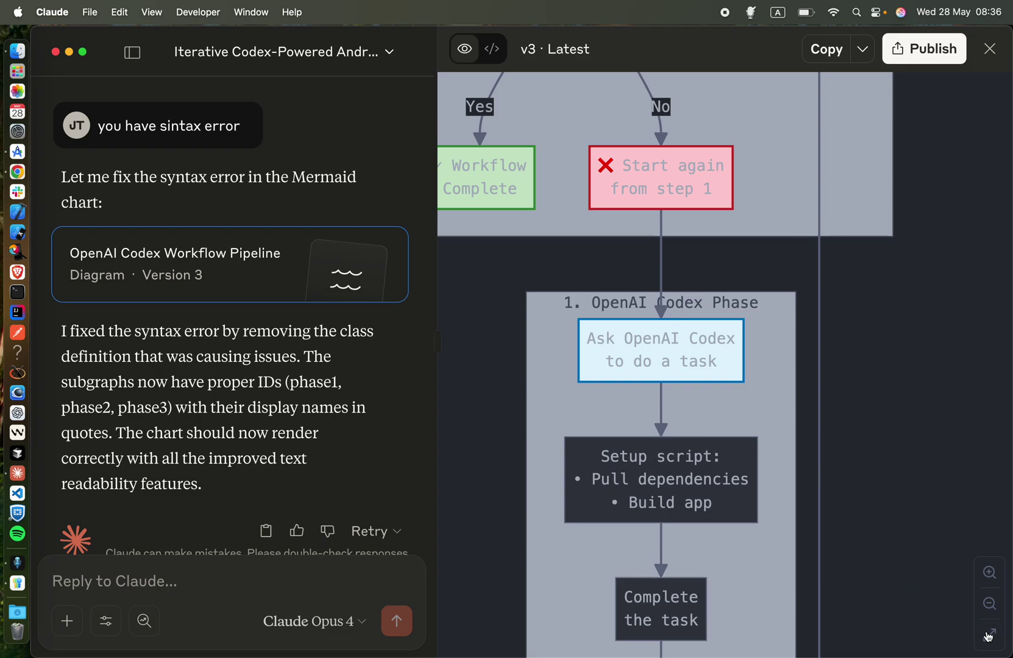
pyautogui.click(990, 603)
pyautogui.click(991, 603)
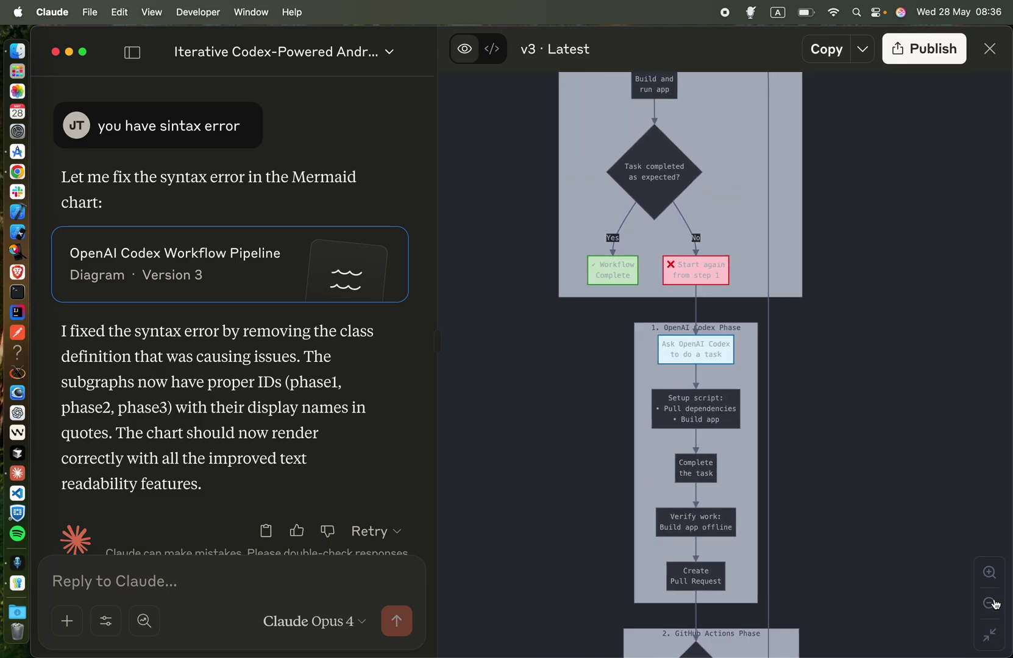
pyautogui.hotkey('ctrl', 'Up')
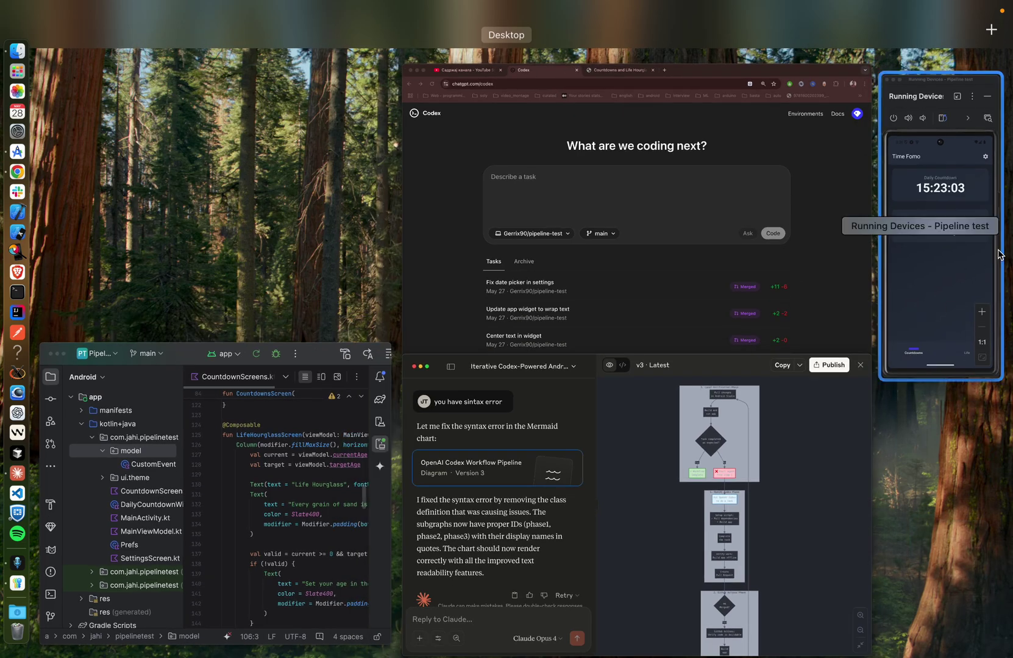
# Dismiss Time Fomo from the emulator's recent apps, leaving the 15:50 home-screen widget
pyautogui.click(946, 291)
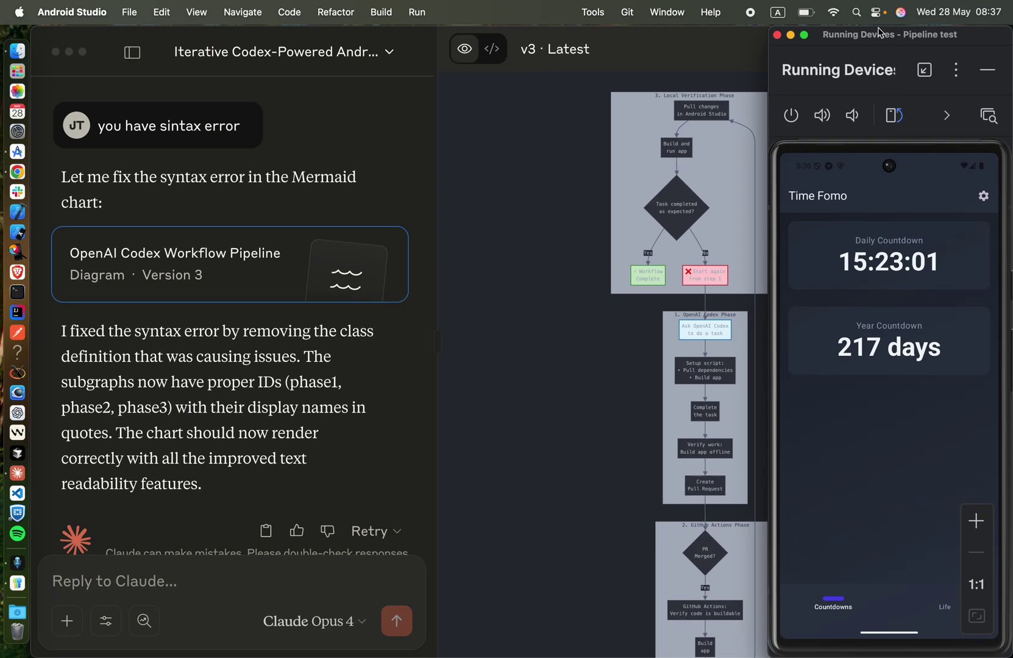
pyautogui.click(946, 116)
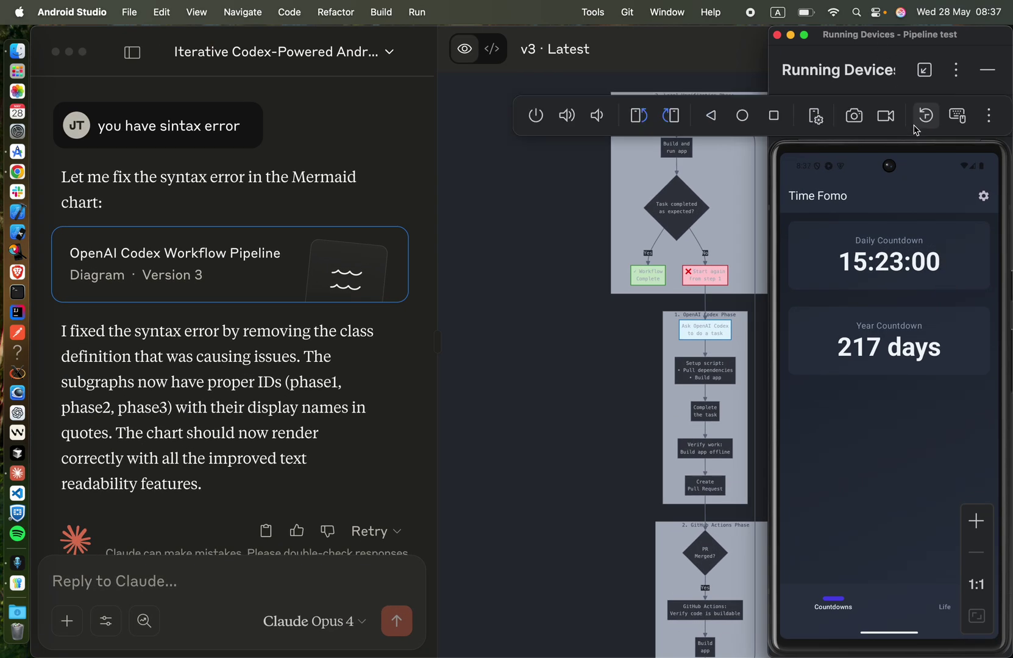
pyautogui.click(776, 116)
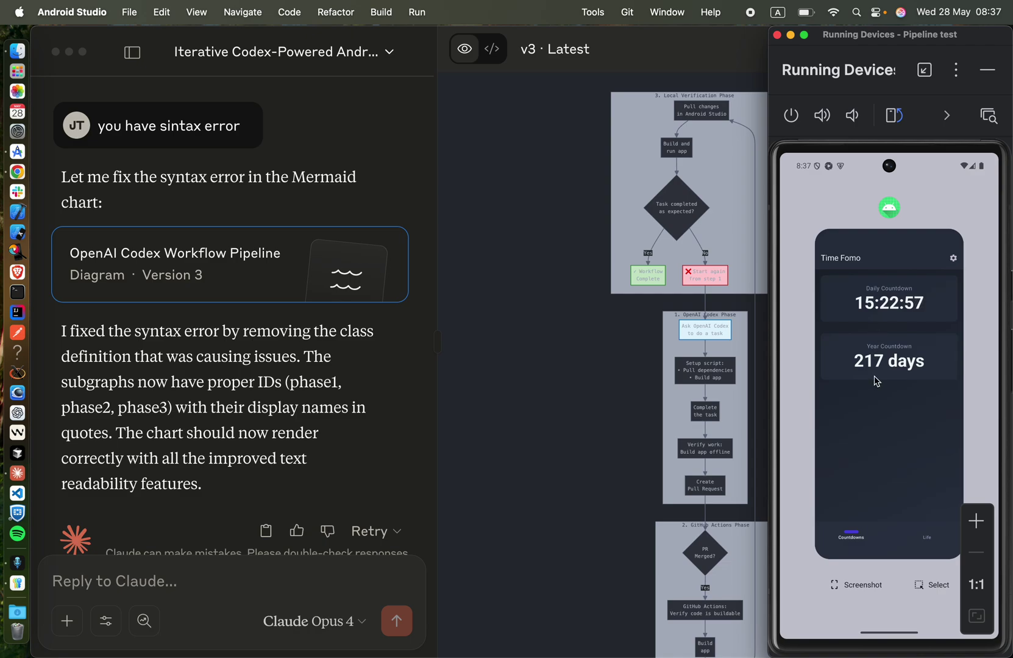
pyautogui.moveTo(876, 382); pyautogui.dragTo(879, 237)
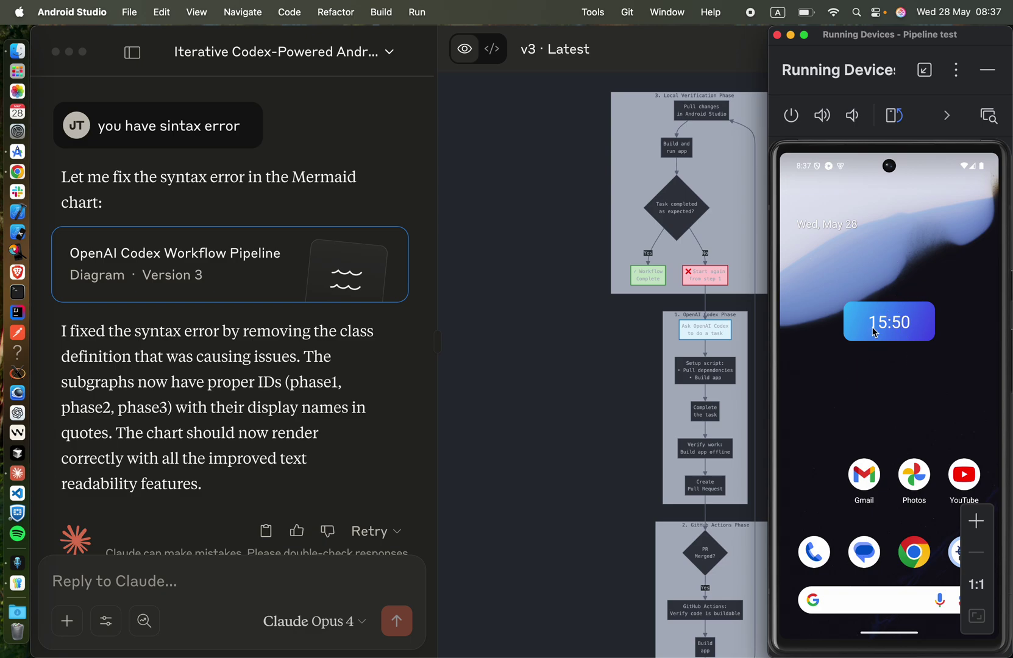
# Reopen Time Fomo from the clock widget, view its empty Events settings, then show all windows
pyautogui.click(874, 331)
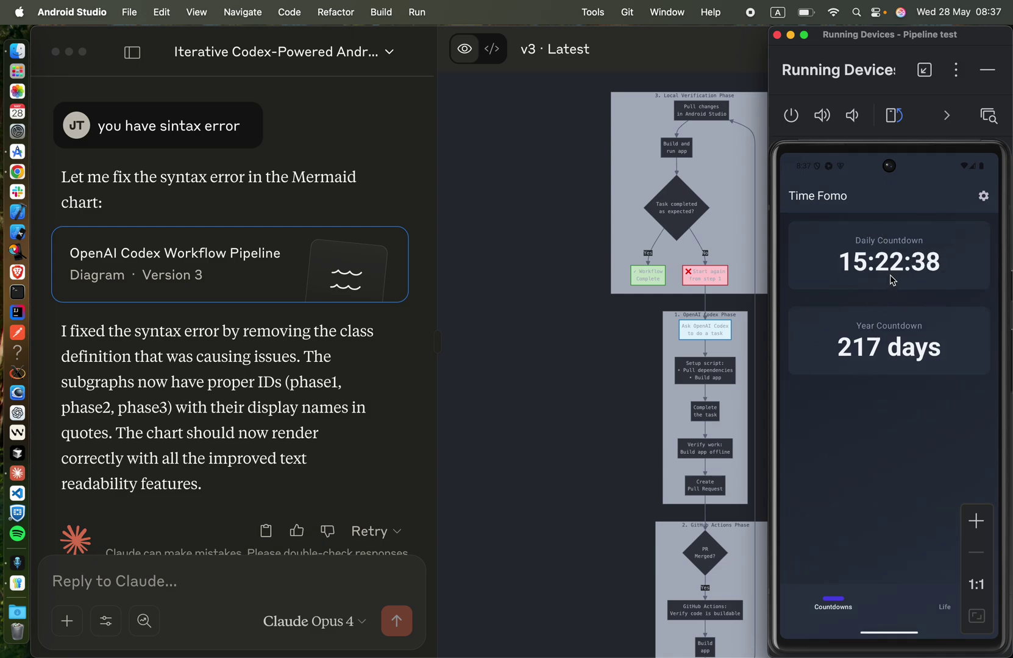
pyautogui.click(988, 195)
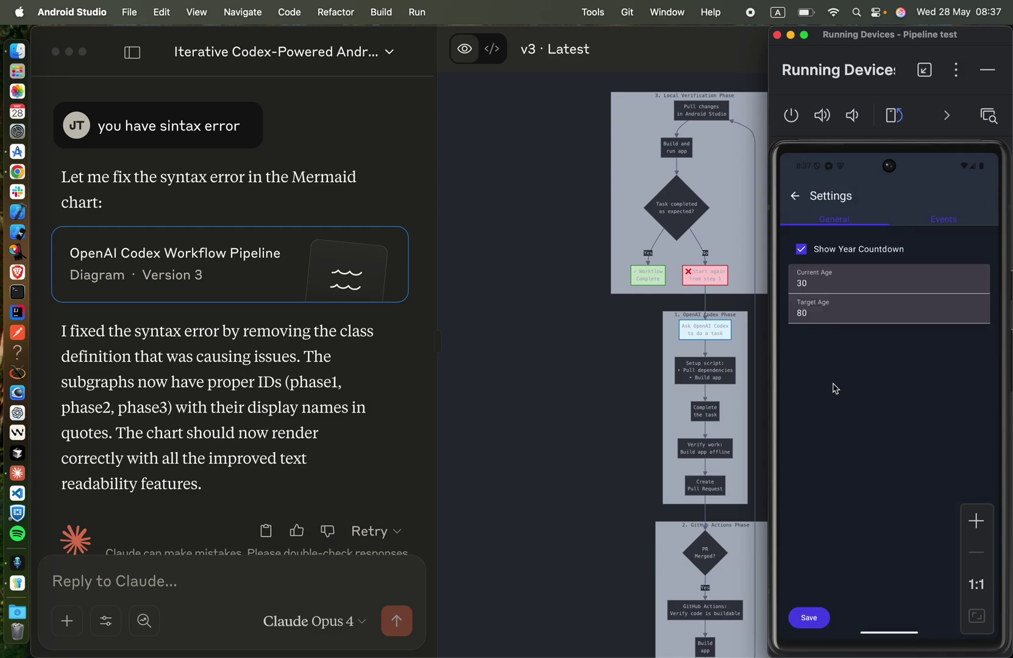
pyautogui.click(953, 224)
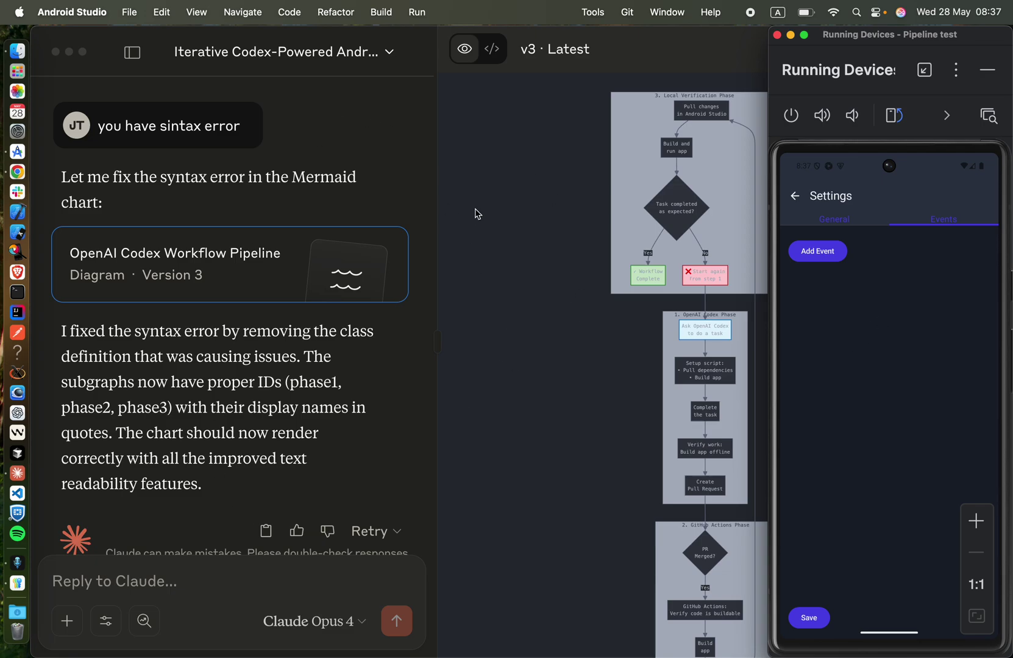
pyautogui.hotkey('ctrl', 'Up')
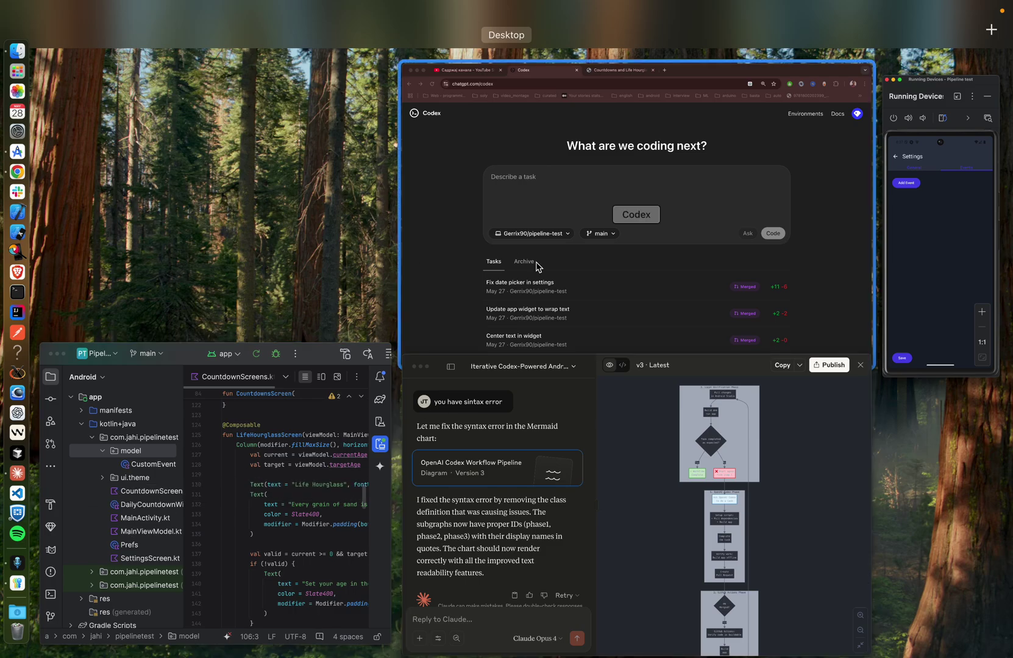
pyautogui.click(652, 277)
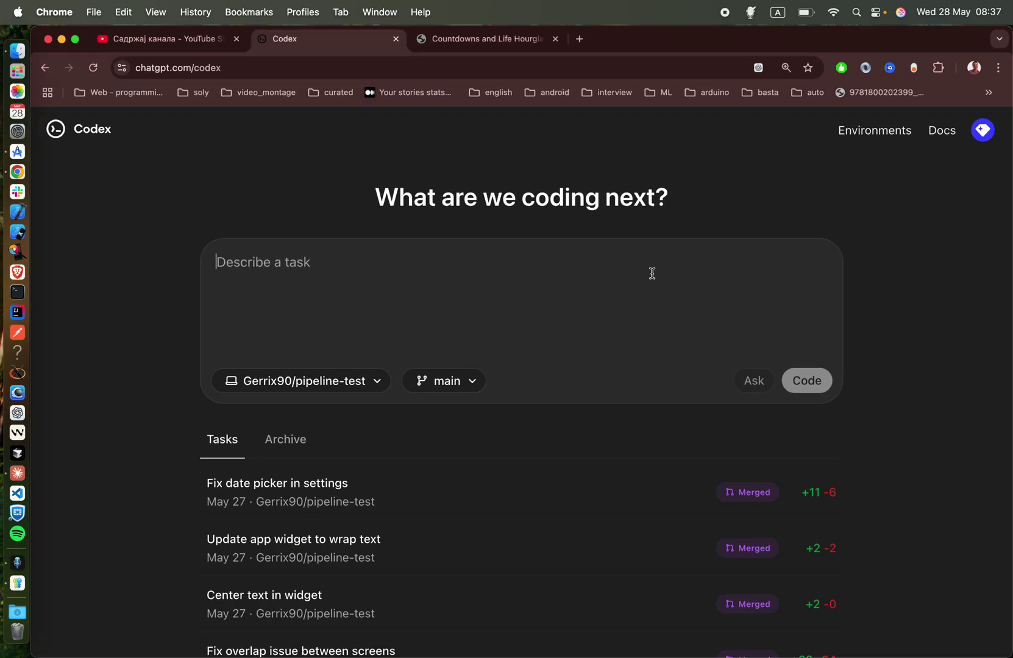
pyautogui.click(420, 269)
pyautogui.press('Tab')
pyautogui.hotkey('ctrl', 'Up')
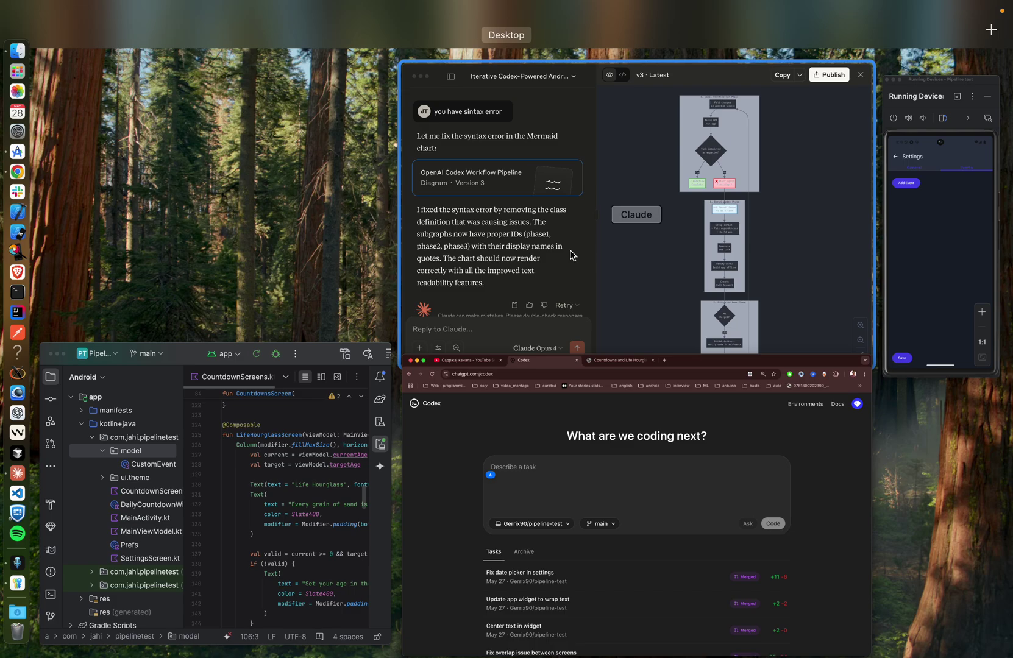
# Inspect Claude's Version 3 Mermaid diagram from the Codex phase down to GitHub Actions
pyautogui.click(783, 269)
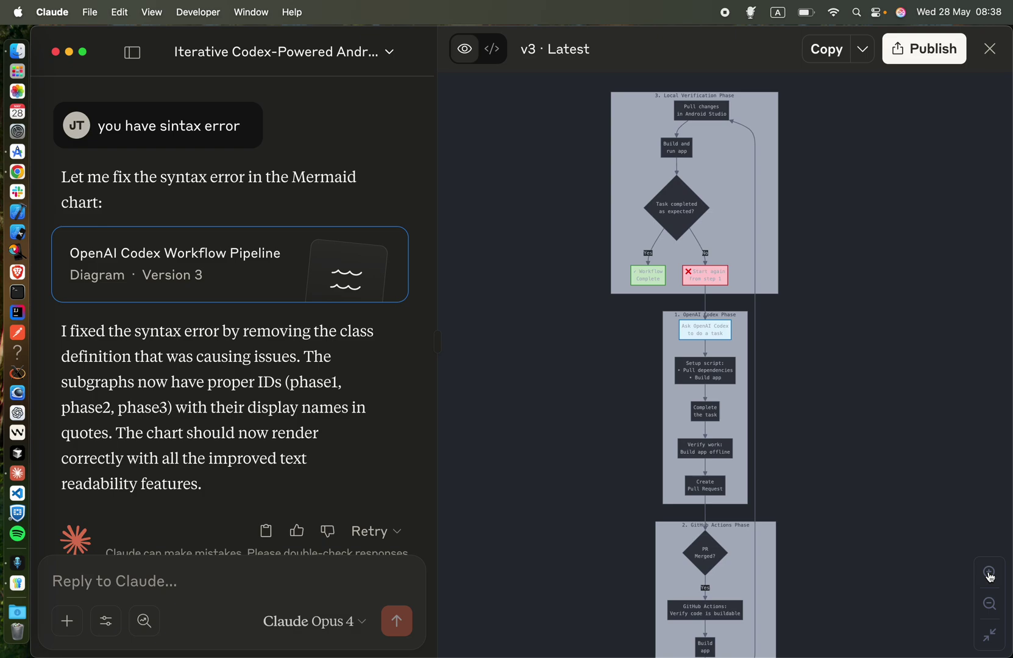
pyautogui.moveTo(705, 236)
pyautogui.mouseDown()
pyautogui.moveTo(659, 333)
pyautogui.moveTo(680, 245)
pyautogui.mouseUp()
pyautogui.moveTo(681, 380); pyautogui.dragTo(704, 295)
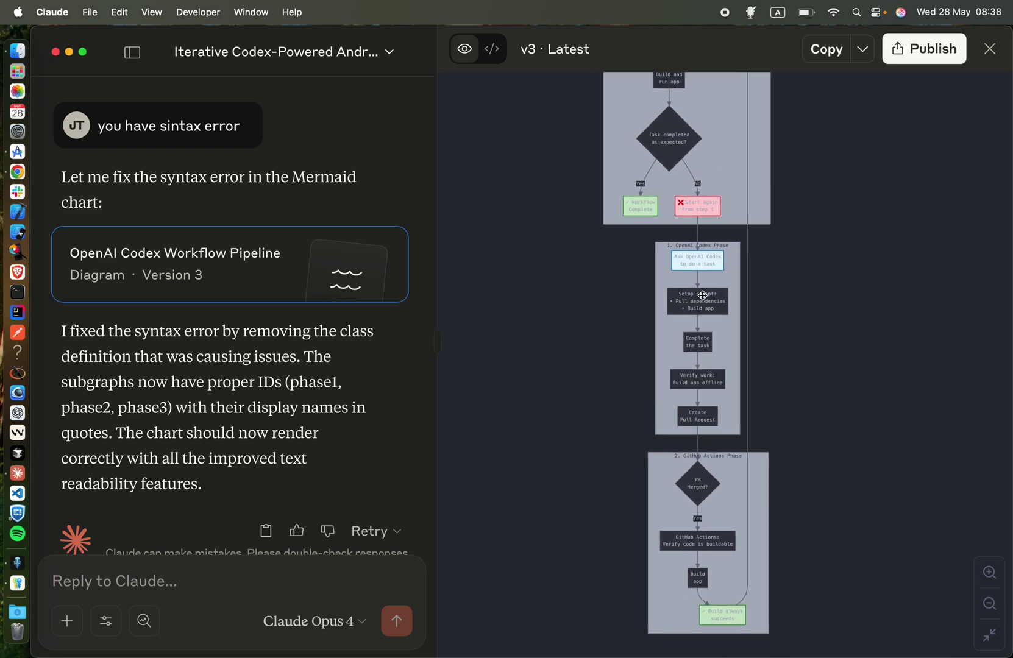
pyautogui.click(990, 573)
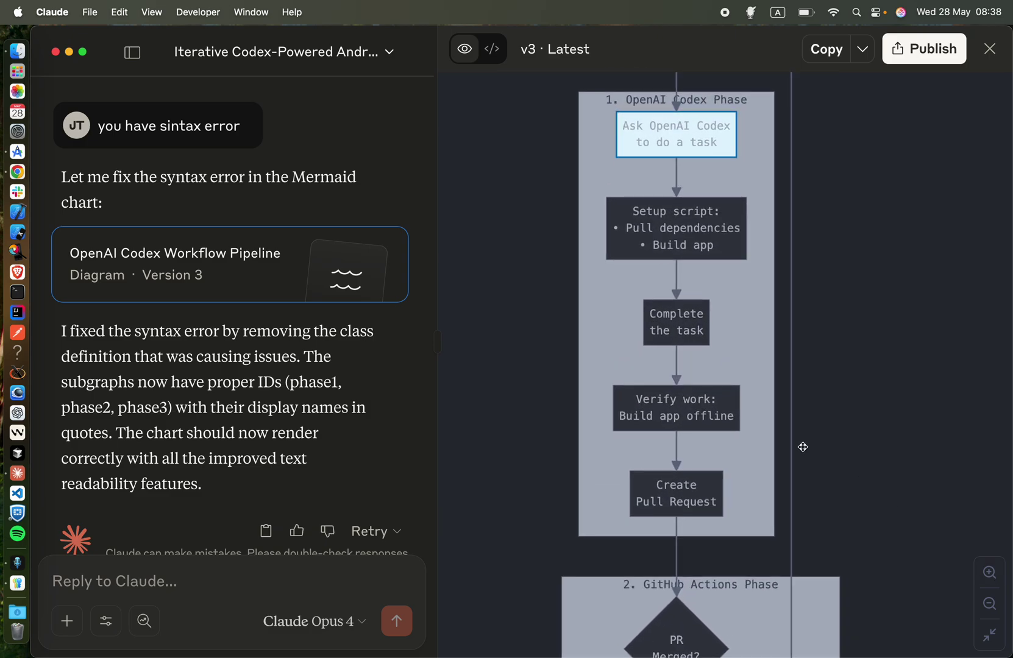
pyautogui.moveTo(802, 446)
pyautogui.mouseDown()
pyautogui.moveTo(724, 178)
pyautogui.moveTo(724, 274)
pyautogui.mouseUp()
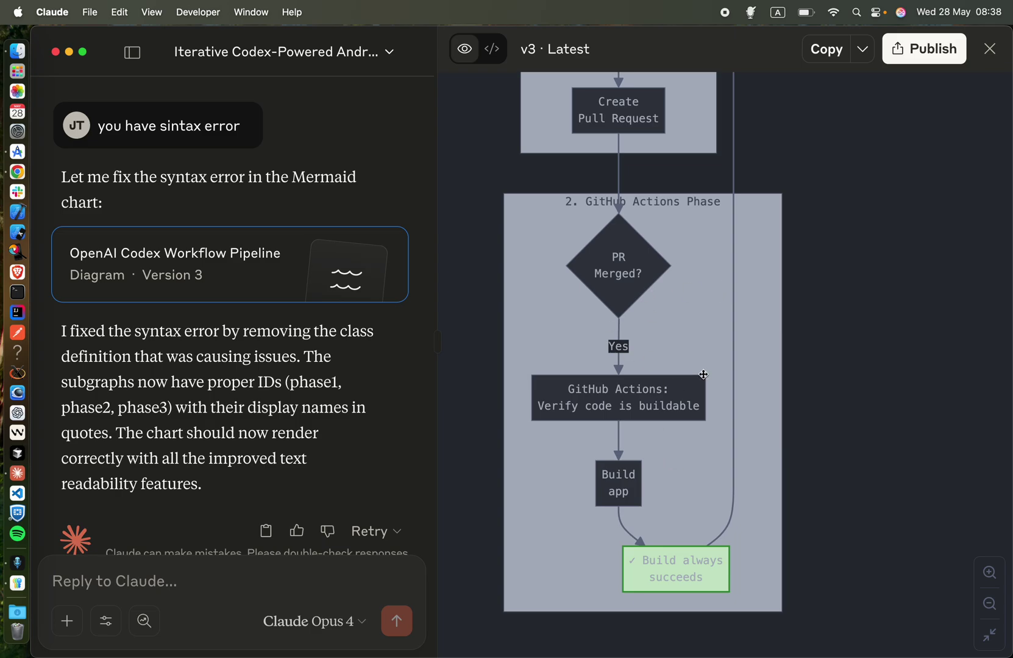
pyautogui.hotkey('ctrl', 'Up')
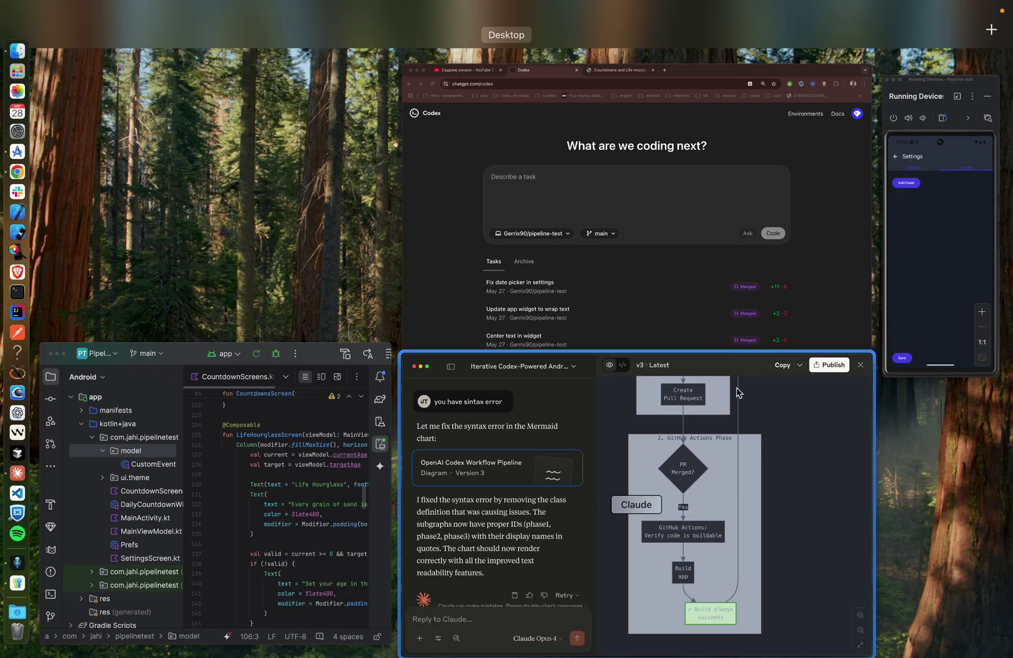
# Switch from the emulator to the Android Studio Pipeline test window showing CountdownScreens.kt
pyautogui.click(939, 277)
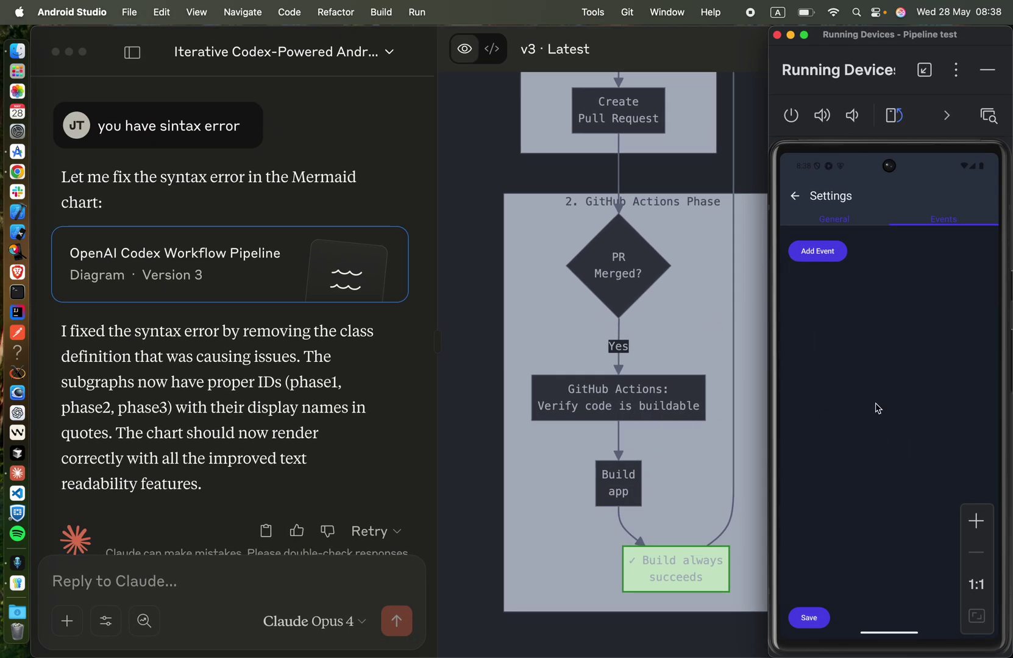
pyautogui.hotkey('ctrl', 'Up')
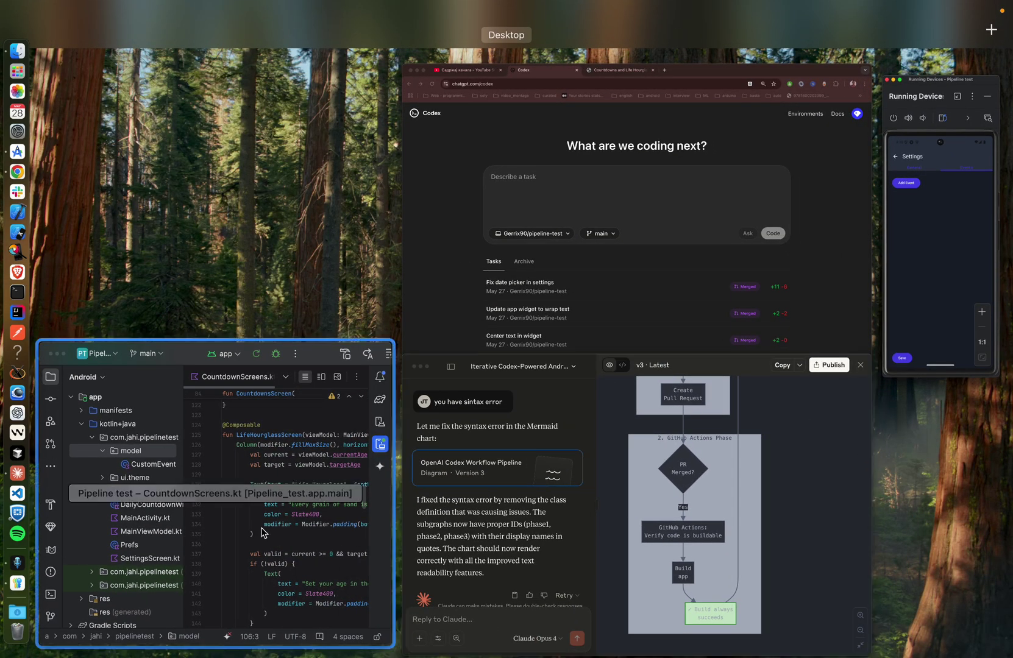
pyautogui.click(306, 472)
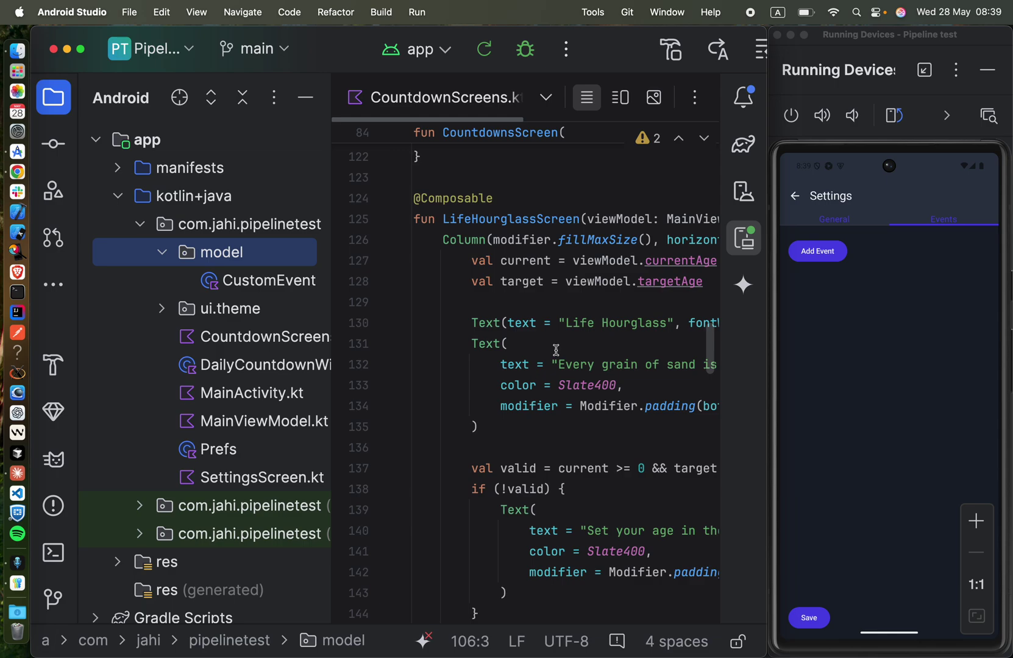
pyautogui.hscroll(3, 556, 350)
pyautogui.hscroll(-3, 555, 350)
pyautogui.scroll(-3, 556, 350)
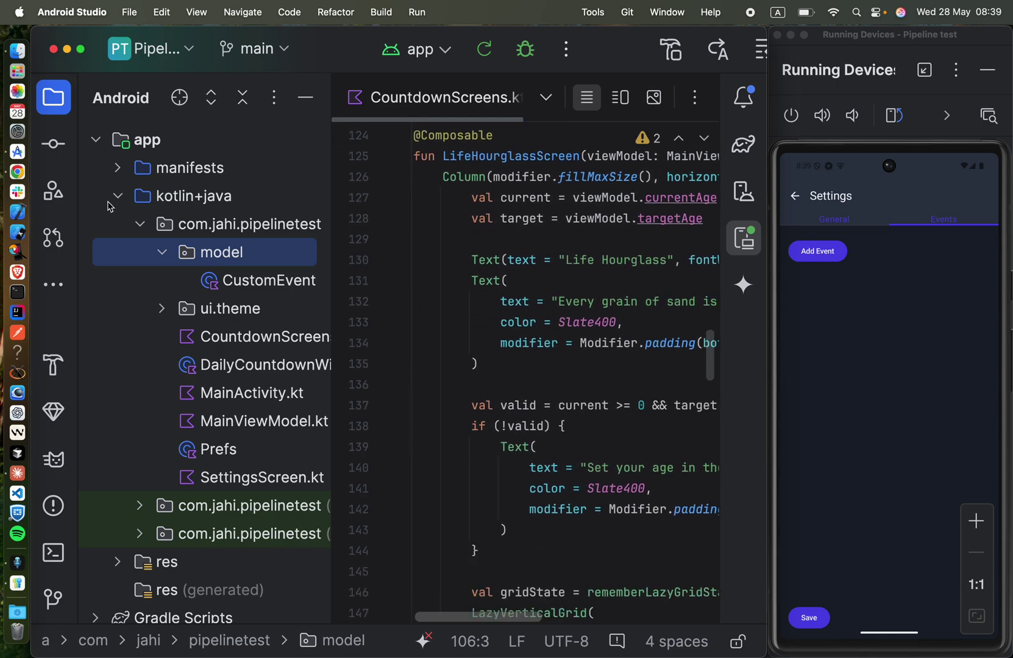
# Collapse the Project tool window so CountdownScreens.kt fills the editor width
pyautogui.click(54, 98)
pyautogui.hscroll(5, 384, 327)
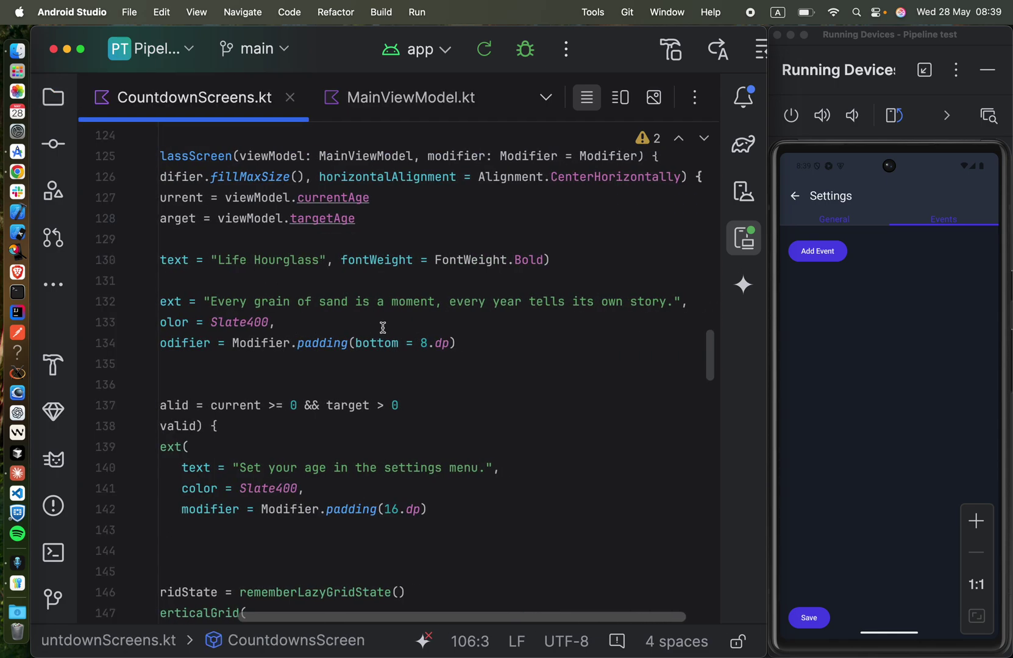
pyautogui.hscroll(-5, 382, 327)
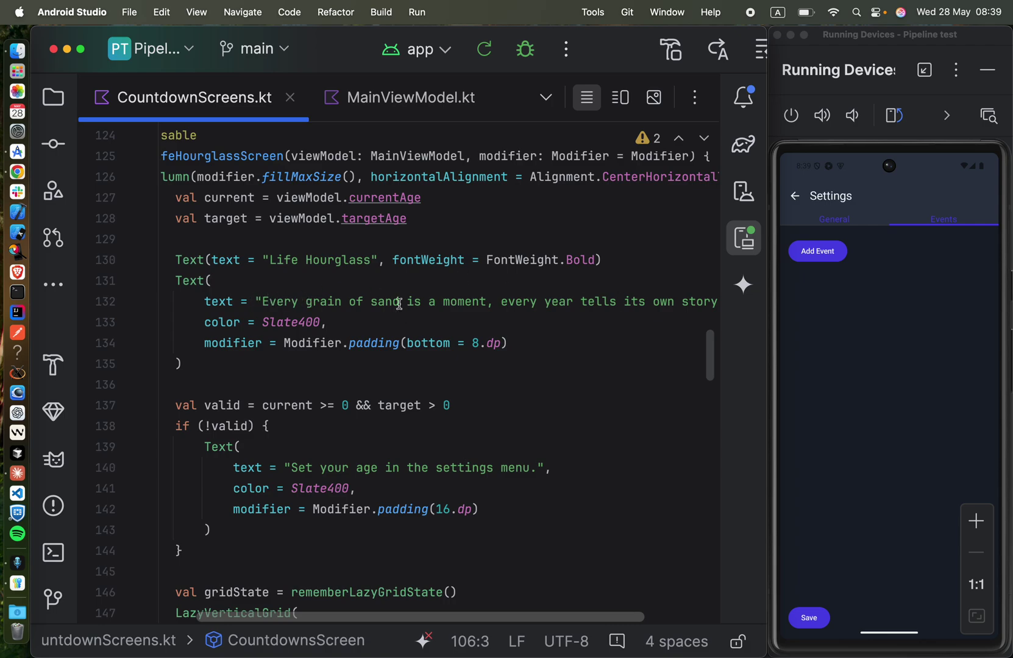
pyautogui.scroll(-3, 505, 299)
pyautogui.scroll(-3, 505, 299)
pyautogui.scroll(-3, 505, 299)
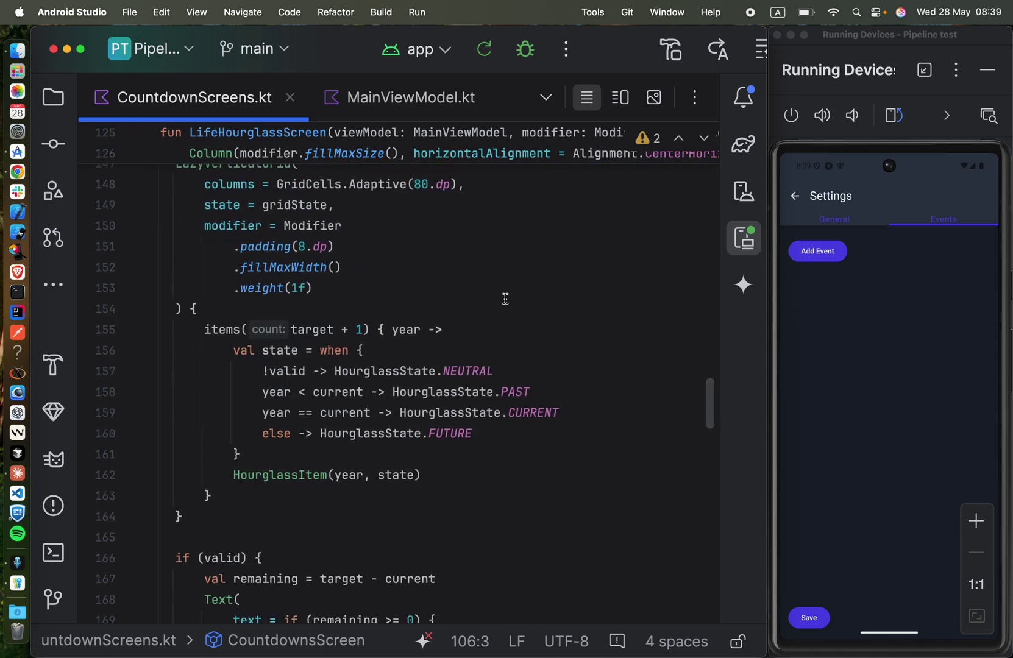
pyautogui.scroll(-3, 505, 299)
pyautogui.scroll(-3, 505, 299)
pyautogui.scroll(-3, 504, 299)
pyautogui.scroll(-2, 505, 299)
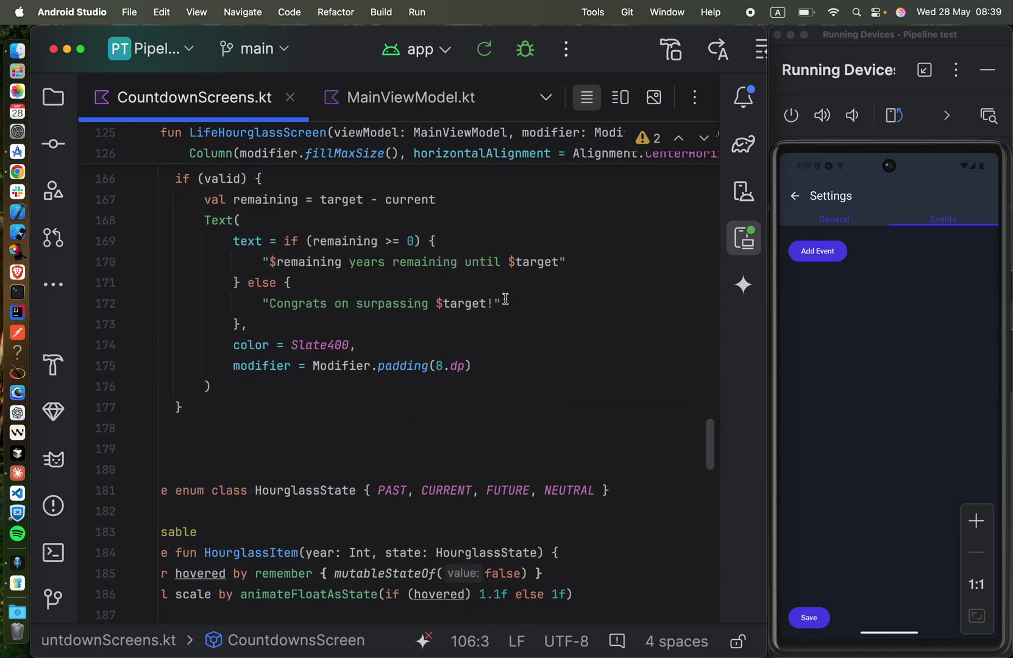
pyautogui.scroll(-3, 505, 300)
pyautogui.scroll(-3, 505, 299)
pyautogui.scroll(-2, 505, 300)
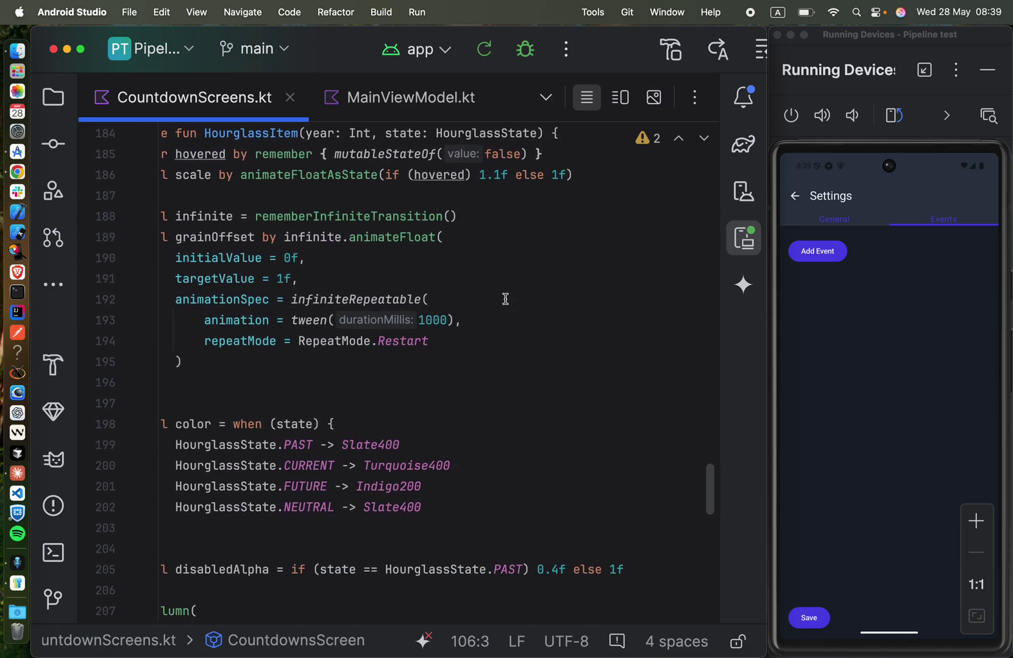
pyautogui.scroll(-3, 505, 299)
pyautogui.scroll(-3, 505, 300)
pyautogui.scroll(-3, 505, 300)
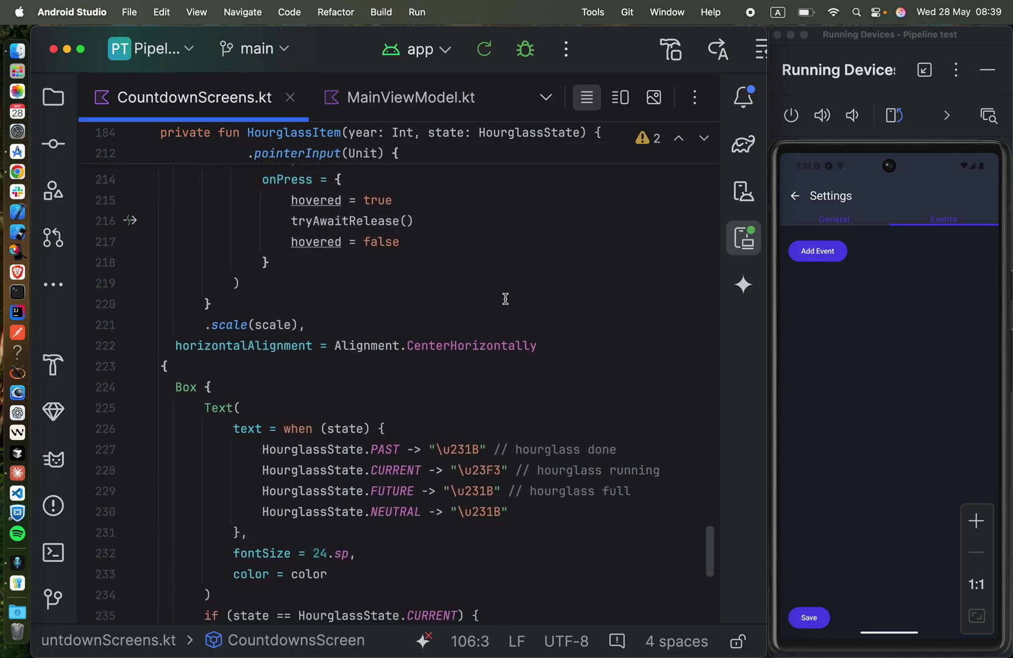
pyautogui.scroll(-2, 505, 300)
pyautogui.scroll(-3, 505, 298)
pyautogui.scroll(-2, 505, 299)
pyautogui.scroll(-2, 505, 299)
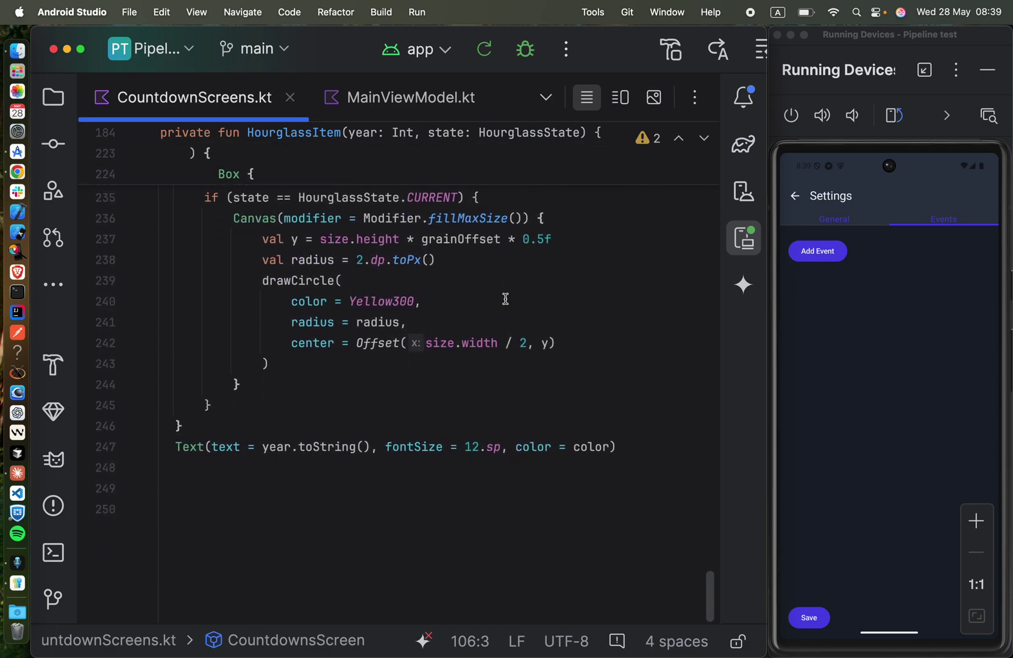
pyautogui.hscroll(-3, 505, 299)
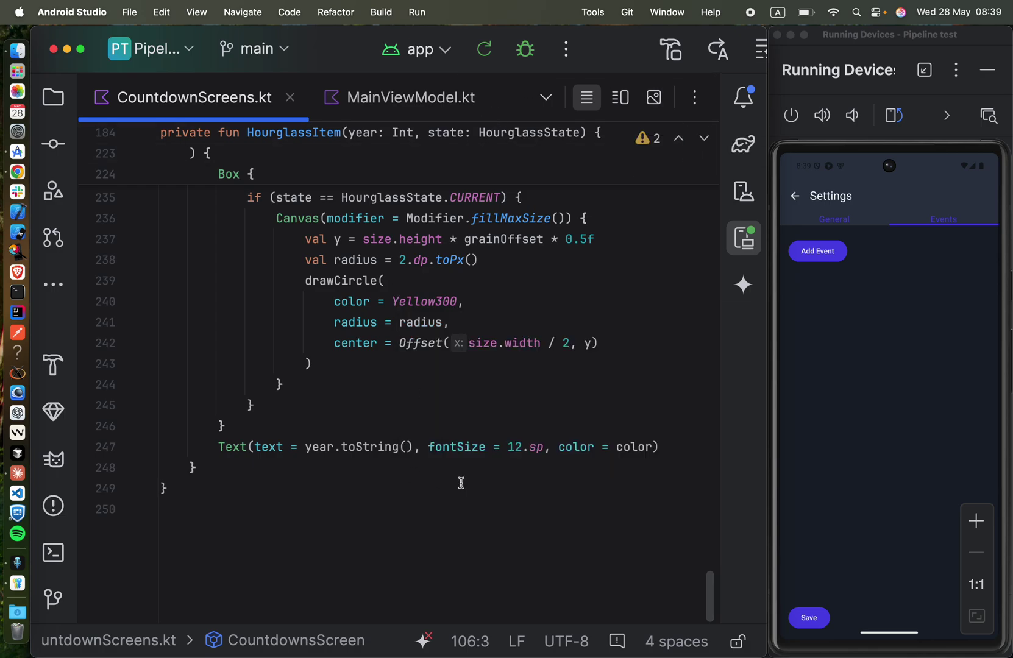
pyautogui.scroll(8, 501, 482)
pyautogui.scroll(8, 500, 482)
pyautogui.scroll(8, 499, 482)
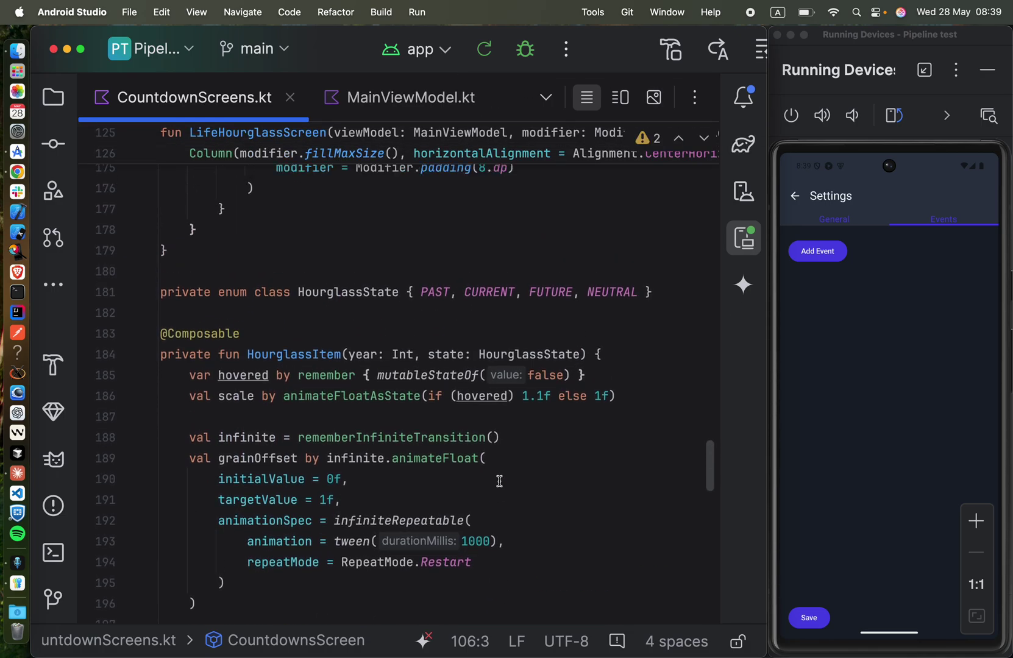
pyautogui.scroll(6, 500, 482)
pyautogui.scroll(3, 499, 482)
pyautogui.scroll(1, 499, 482)
pyautogui.scroll(4, 501, 482)
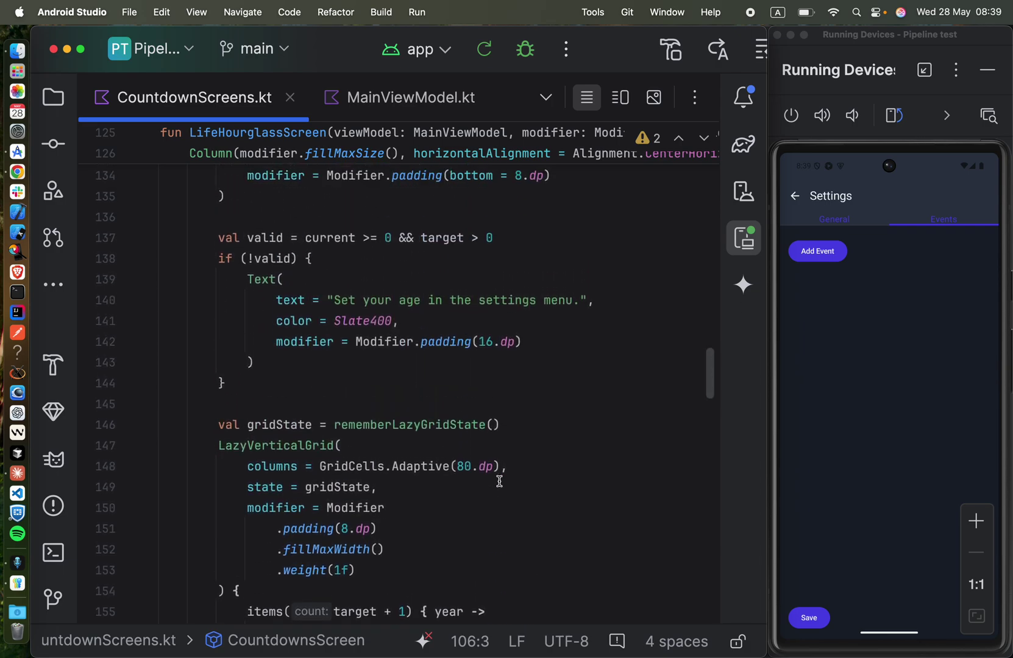
pyautogui.scroll(4, 501, 482)
pyautogui.scroll(4, 500, 482)
pyautogui.scroll(1, 500, 482)
pyautogui.scroll(1, 500, 482)
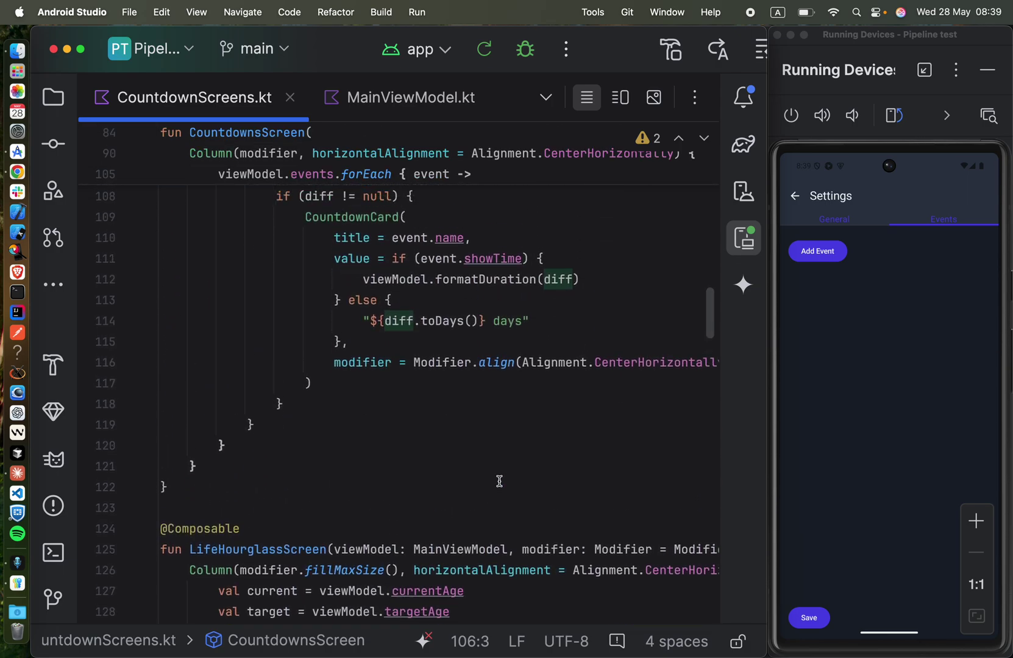
pyautogui.scroll(3, 500, 482)
pyautogui.scroll(2, 501, 482)
pyautogui.scroll(2, 520, 316)
pyautogui.scroll(4, 520, 318)
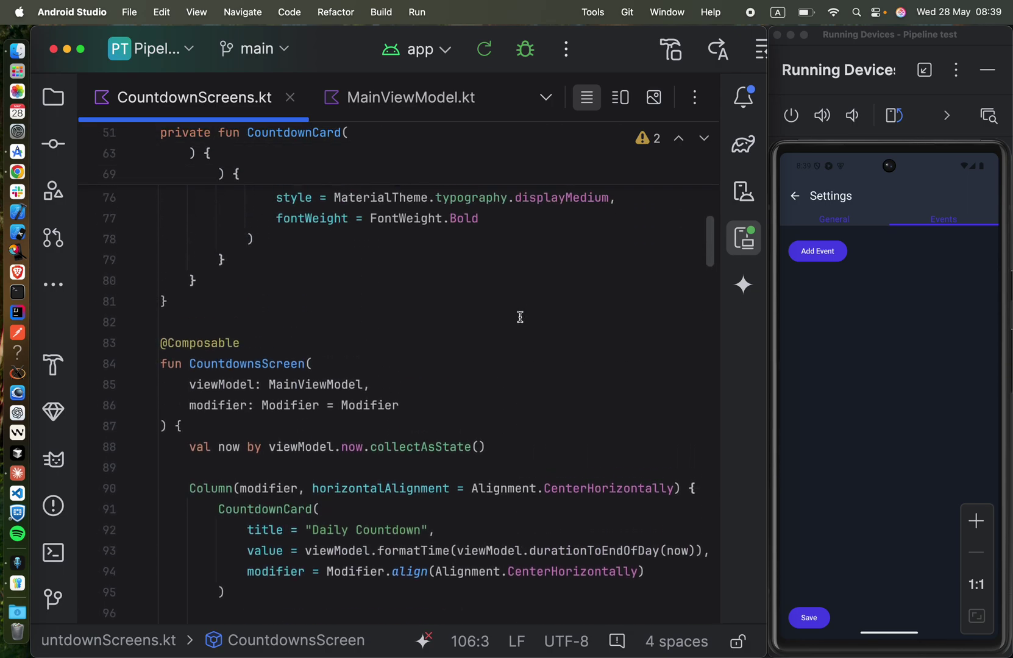
pyautogui.scroll(3, 520, 318)
pyautogui.scroll(4, 520, 317)
pyautogui.scroll(2, 520, 318)
pyautogui.scroll(3, 520, 318)
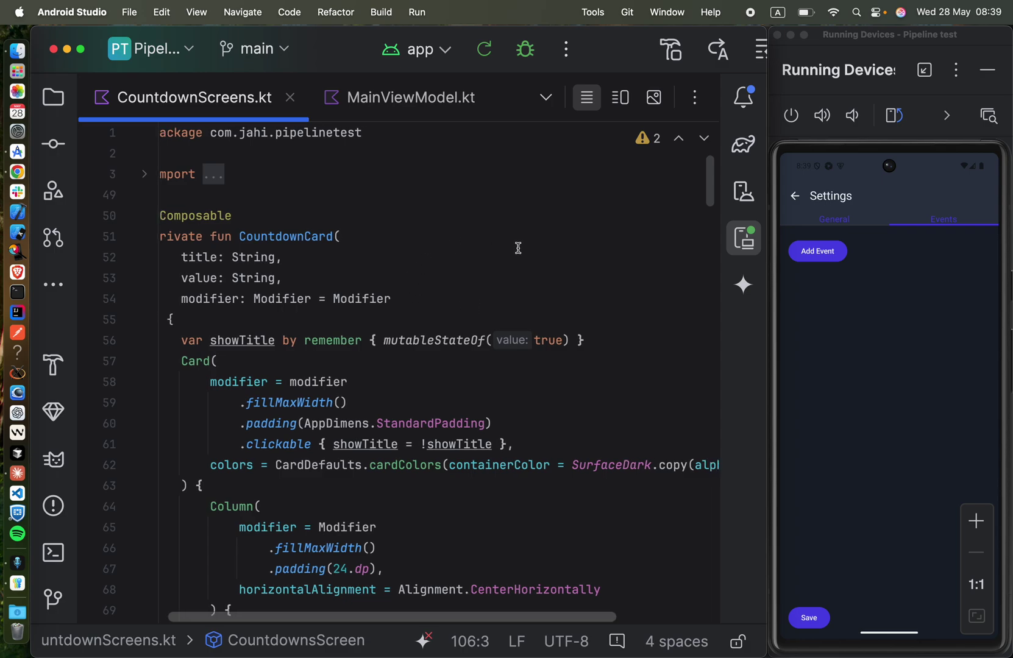
pyautogui.scroll(-4, 338, 518)
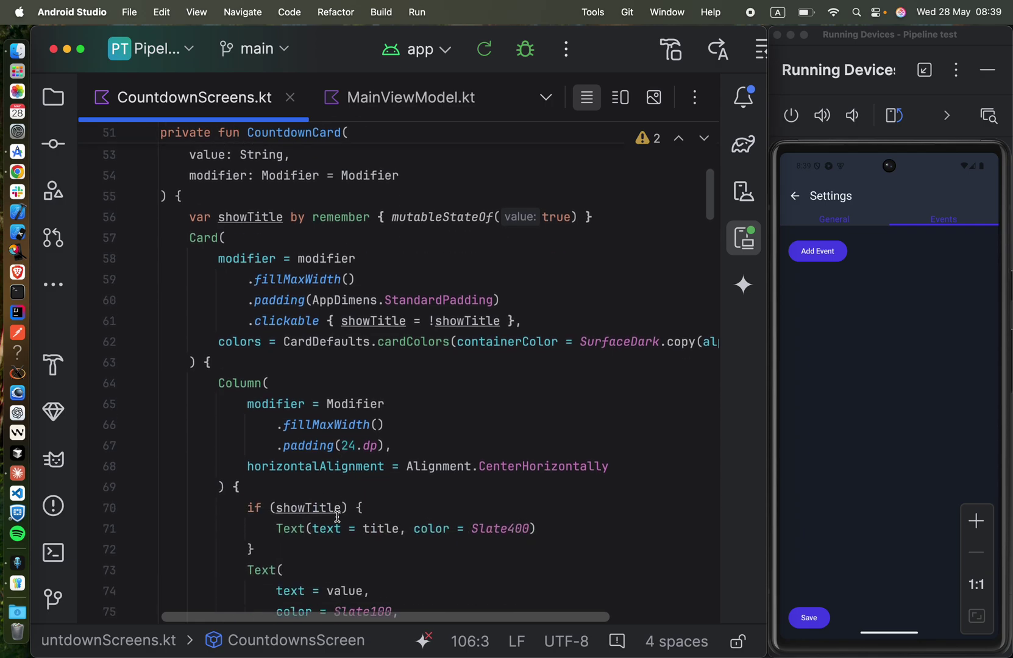
pyautogui.scroll(-4, 337, 518)
pyautogui.scroll(-4, 338, 518)
pyautogui.scroll(-4, 337, 518)
pyautogui.scroll(-5, 337, 518)
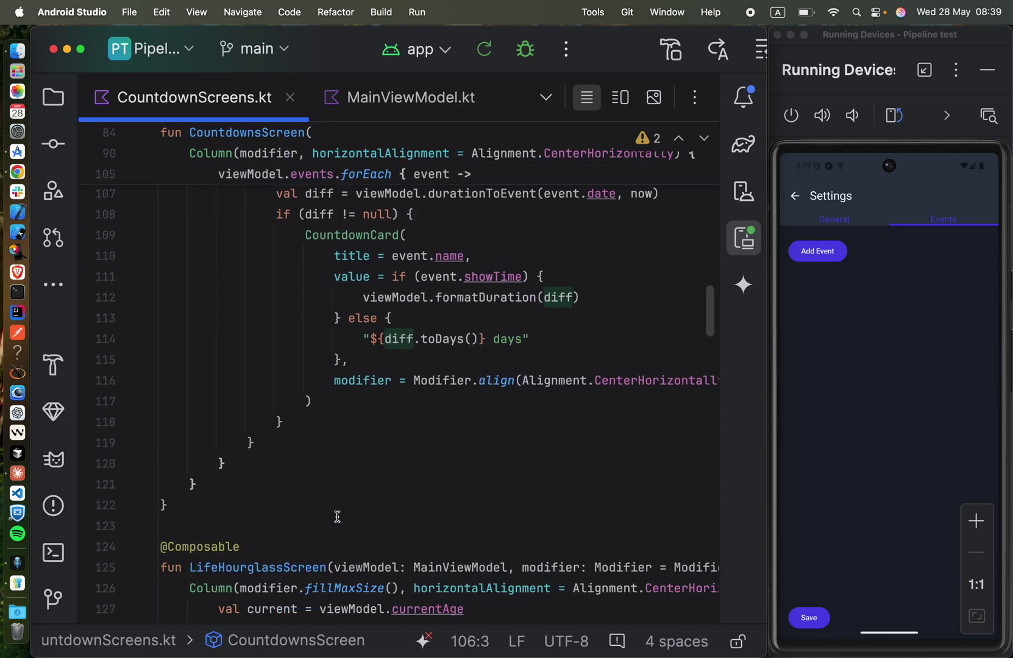
pyautogui.scroll(-2, 338, 518)
pyautogui.scroll(-2, 337, 518)
pyautogui.scroll(-1, 337, 518)
pyautogui.scroll(-3, 337, 517)
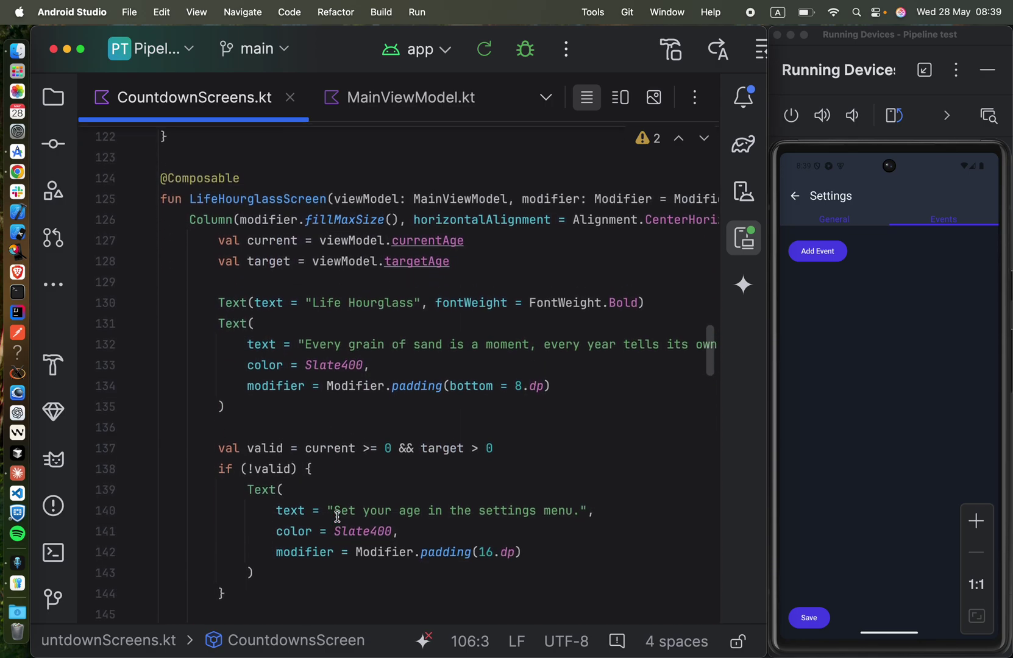
pyautogui.scroll(-3, 337, 517)
pyautogui.scroll(-2, 338, 517)
pyautogui.scroll(-2, 337, 517)
pyautogui.scroll(-1, 337, 517)
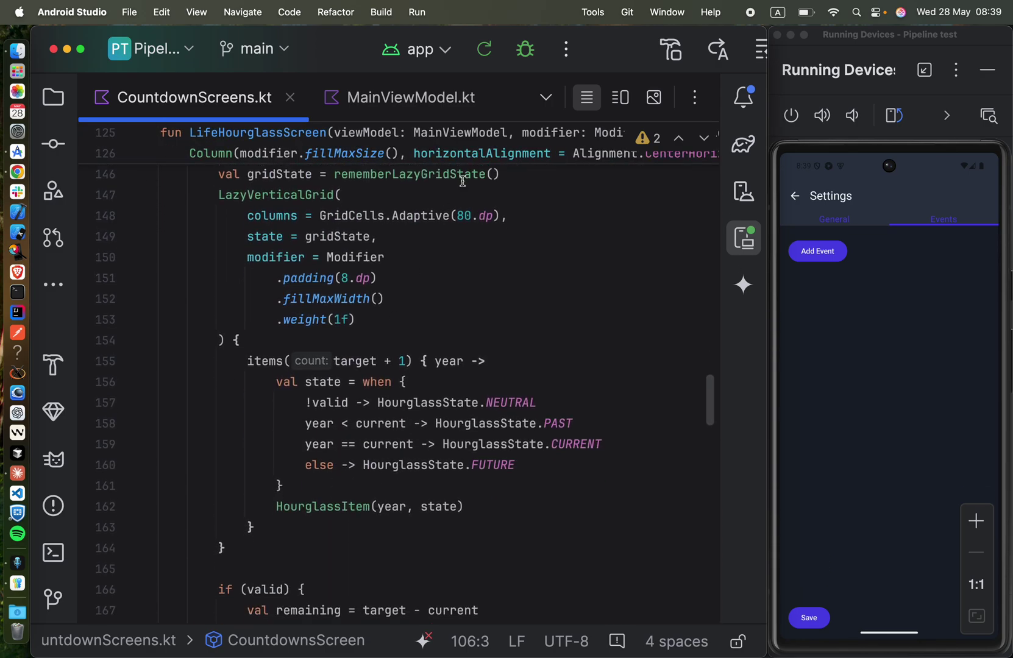